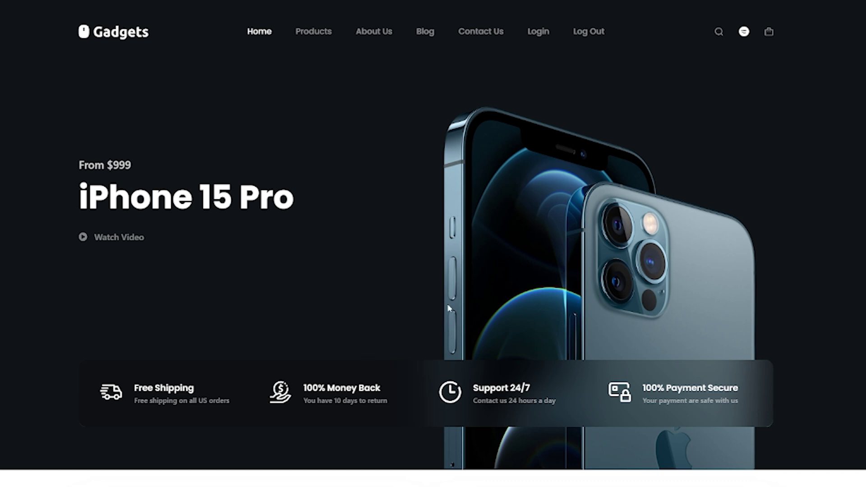
# From the dashboard's Pages > All Pages list, open the Home page in the editor.
pyautogui.scroll(-5, 448, 307)
pyautogui.scroll(5, 323, 287)
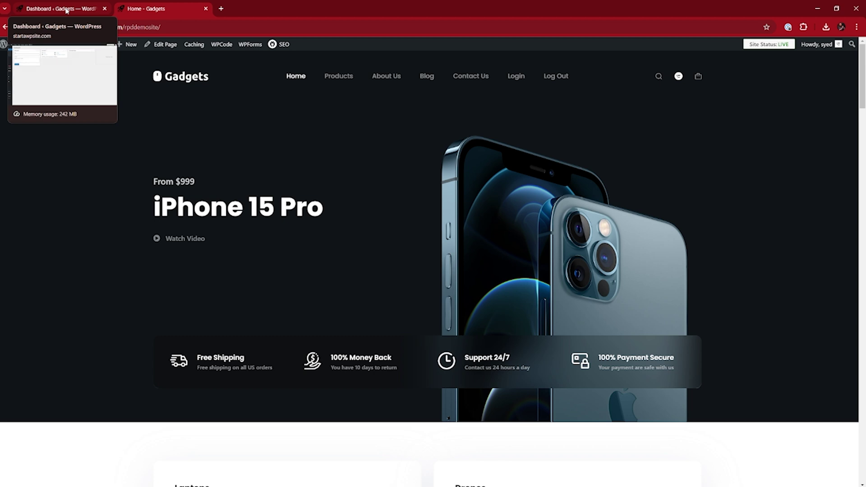
pyautogui.click(65, 9)
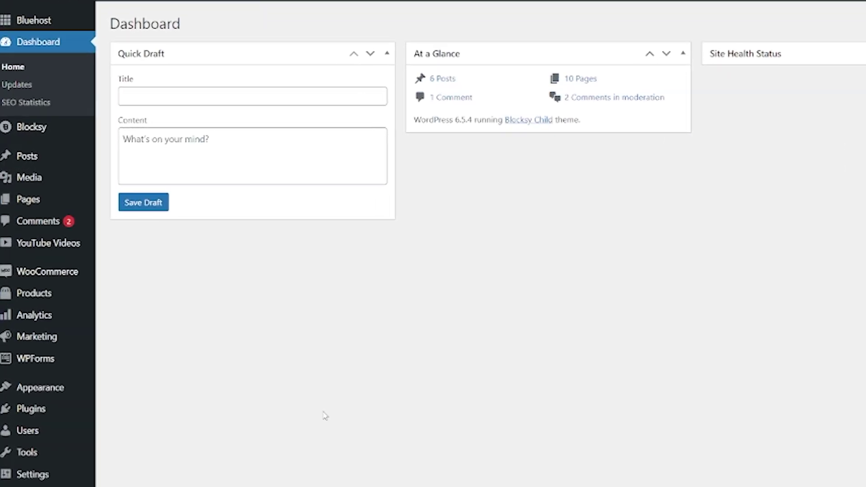
pyautogui.moveTo(72, 224)
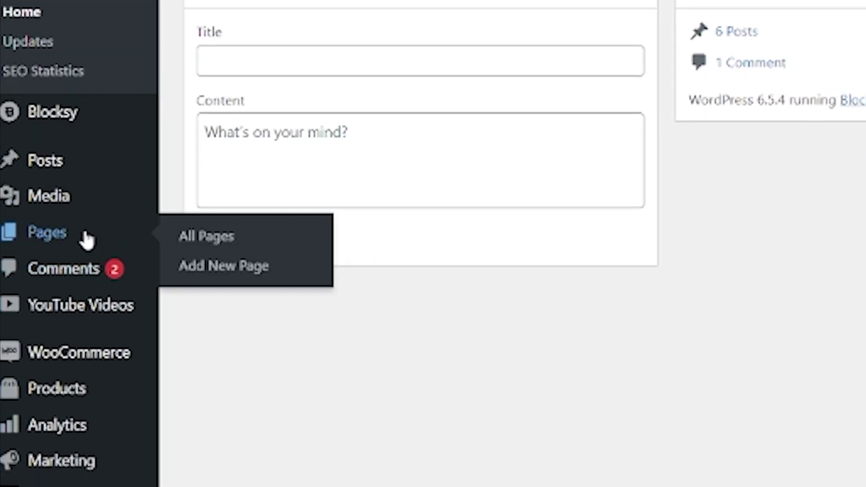
pyautogui.click(221, 241)
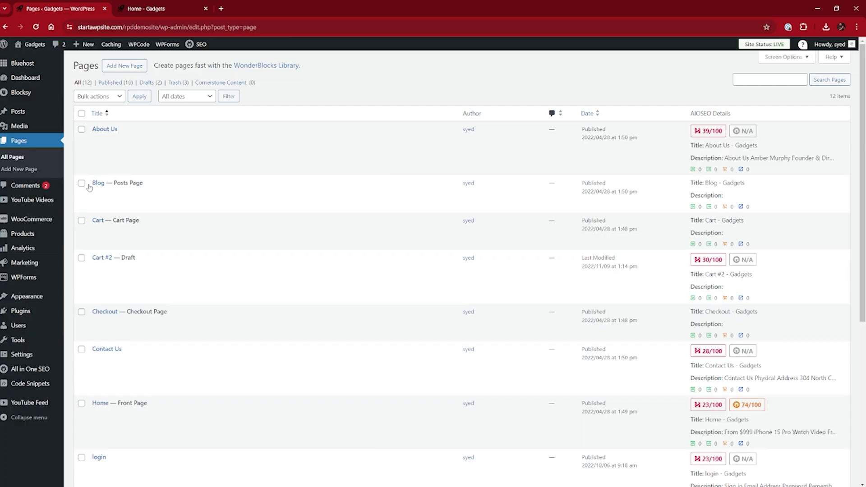
pyautogui.scroll(-4, 92, 203)
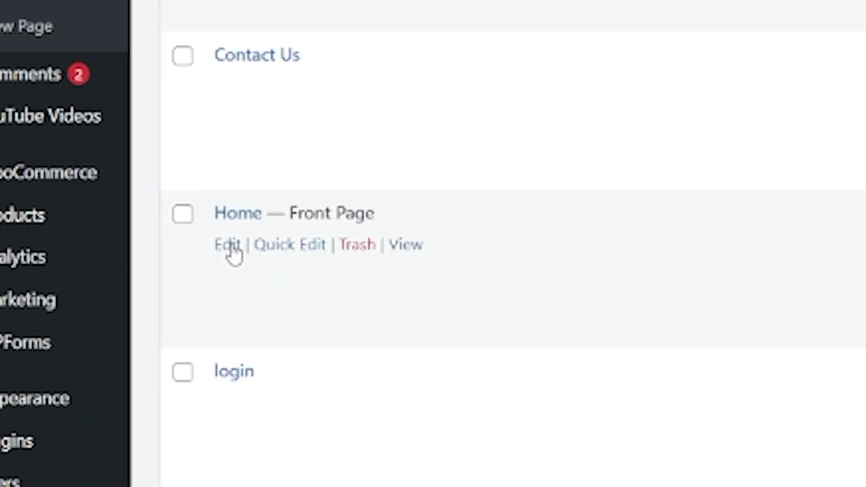
pyautogui.click(229, 246)
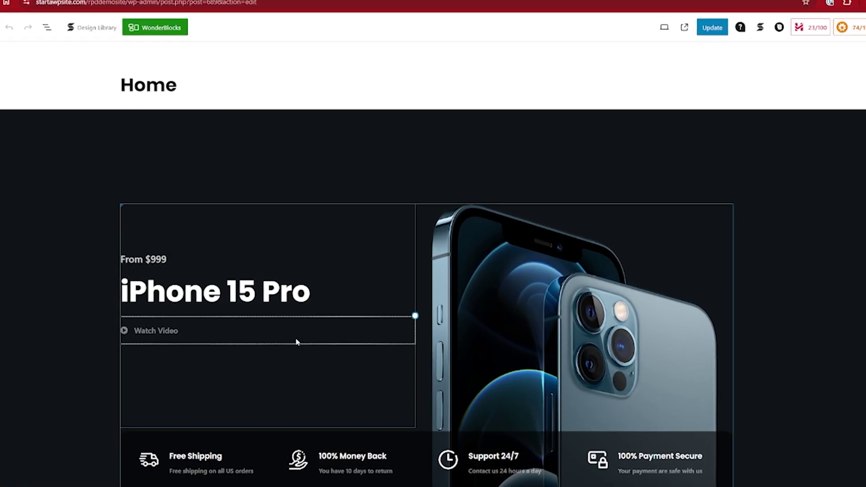
# Scroll the Home page editor to the iPhone 15 Pro hero section.
pyautogui.scroll(-2, 296, 340)
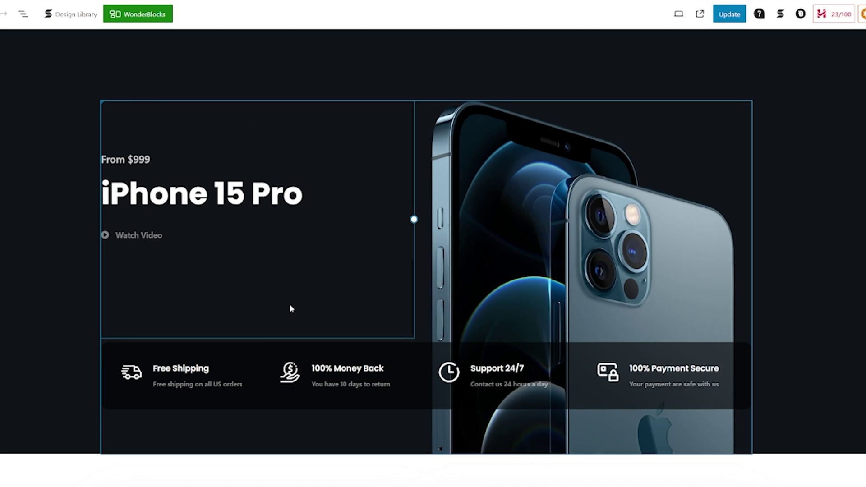
pyautogui.scroll(1, 290, 309)
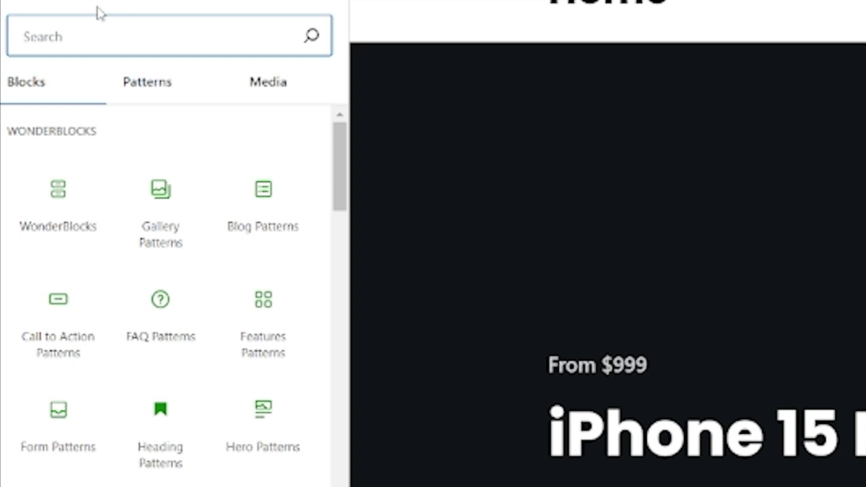
# Insert a Button block into the hero, positioned above Watch Video.
pyautogui.write('bu')
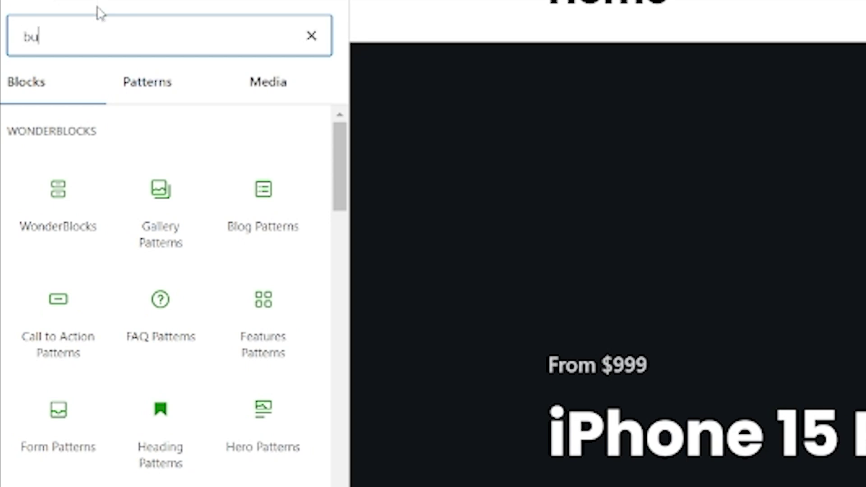
pyautogui.write('tton')
pyautogui.moveTo(90, 149)
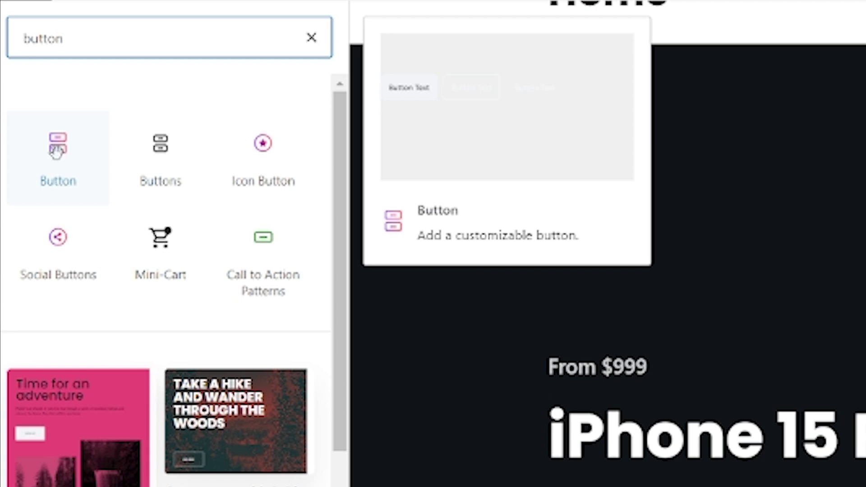
pyautogui.moveTo(56, 152); pyautogui.dragTo(611, 486)
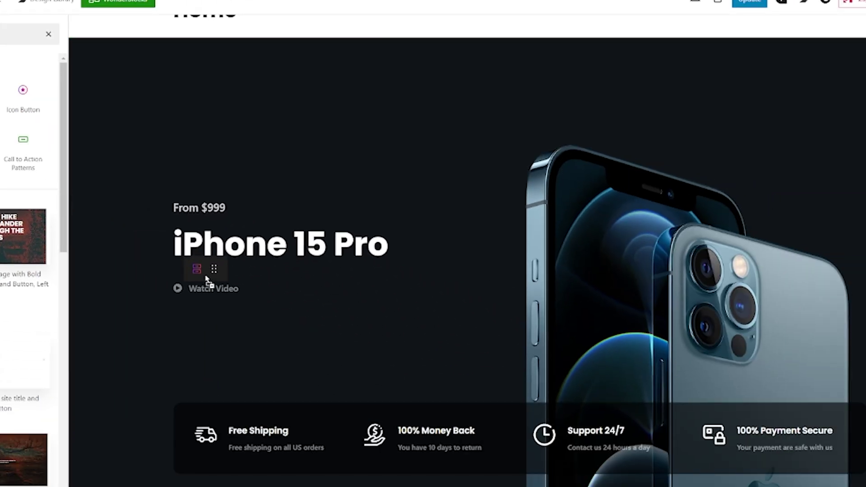
pyautogui.moveTo(206, 280); pyautogui.dragTo(203, 280)
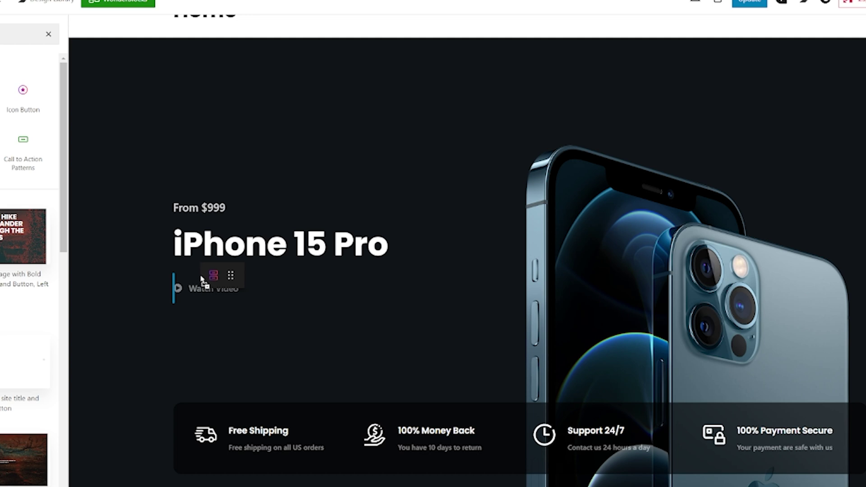
pyautogui.moveTo(202, 280); pyautogui.dragTo(203, 280)
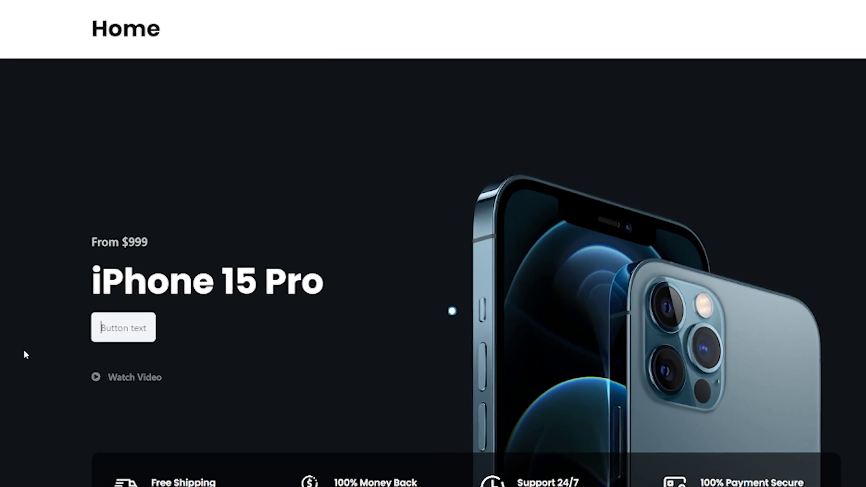
# Label the new button 'BUY IT NOW' in capitals.
pyautogui.press('capslock')
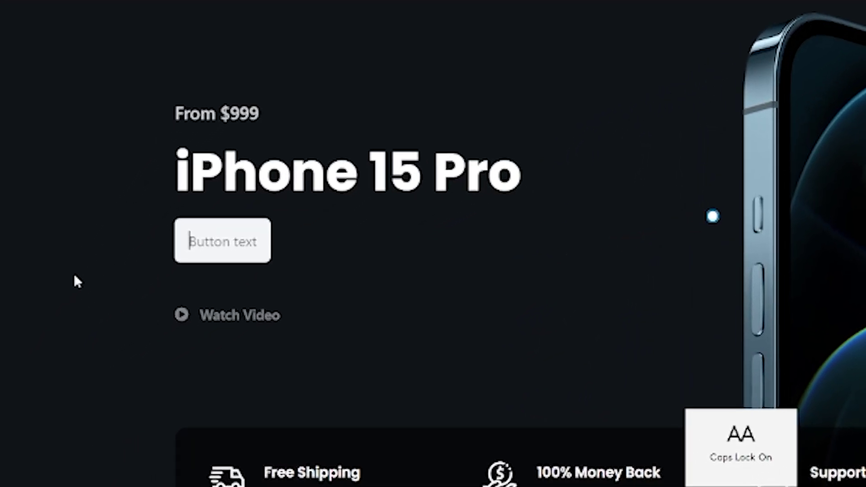
pyautogui.write('BUY IT NOW')
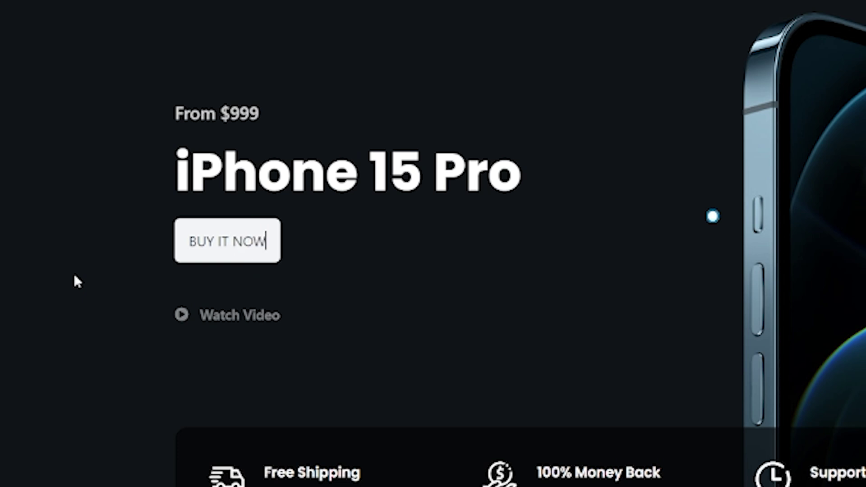
pyautogui.press('Home')
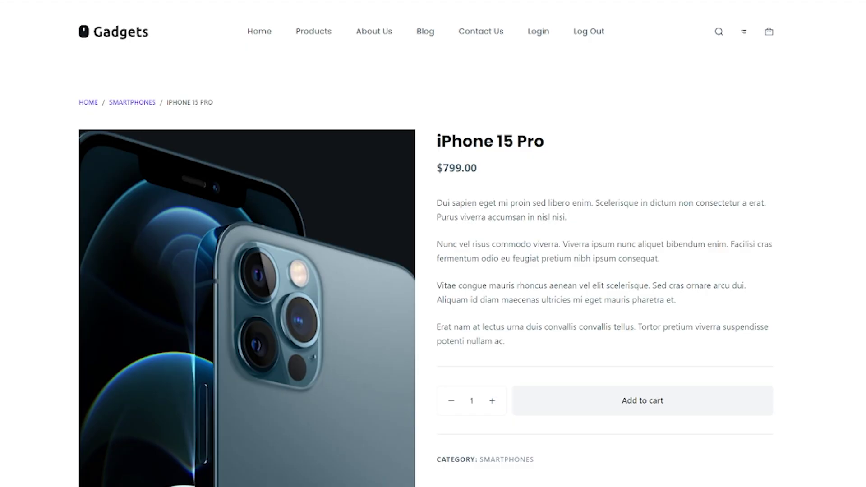
# Copy the iPhone 15 Pro product page URL and return to the Home page editor.
pyautogui.click(243, 12)
pyautogui.hotkey('ctrl', 'c')
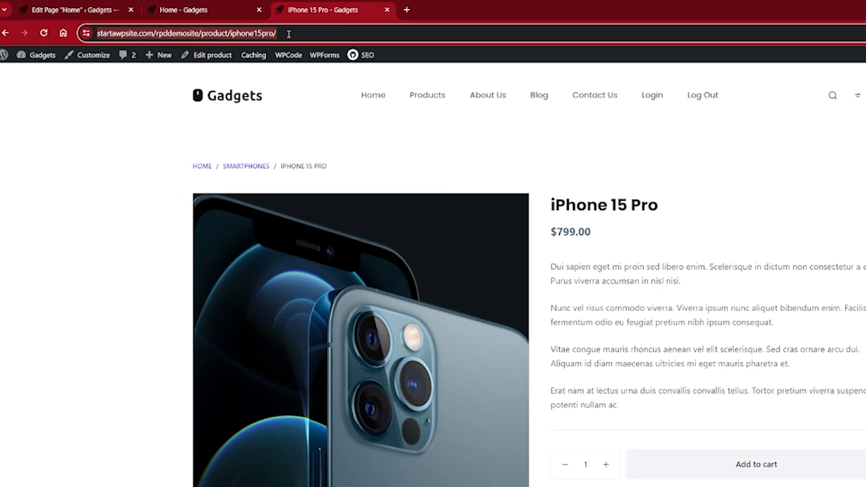
pyautogui.click(82, 8)
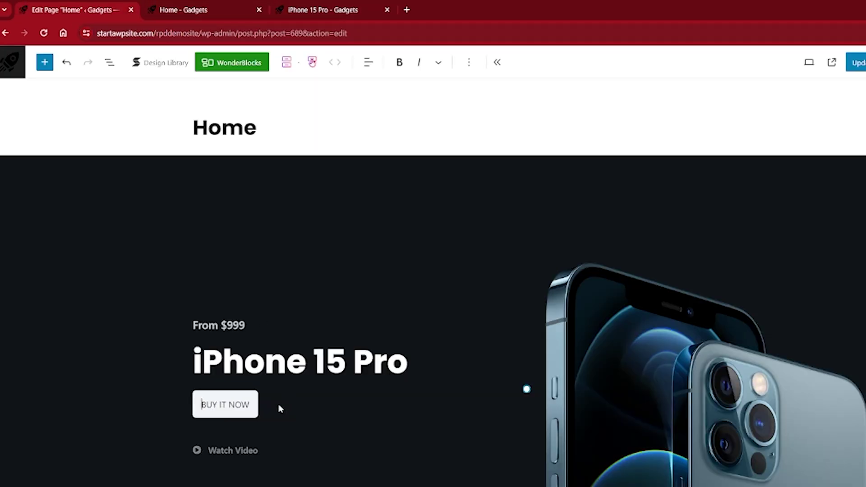
# Set the BUY IT NOW button's link to the pasted iPhone 15 Pro product URL.
pyautogui.click(244, 405)
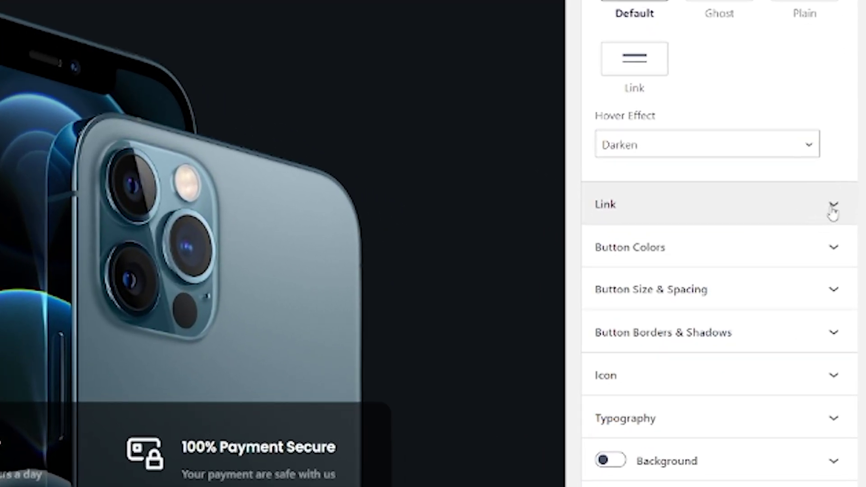
pyautogui.click(833, 212)
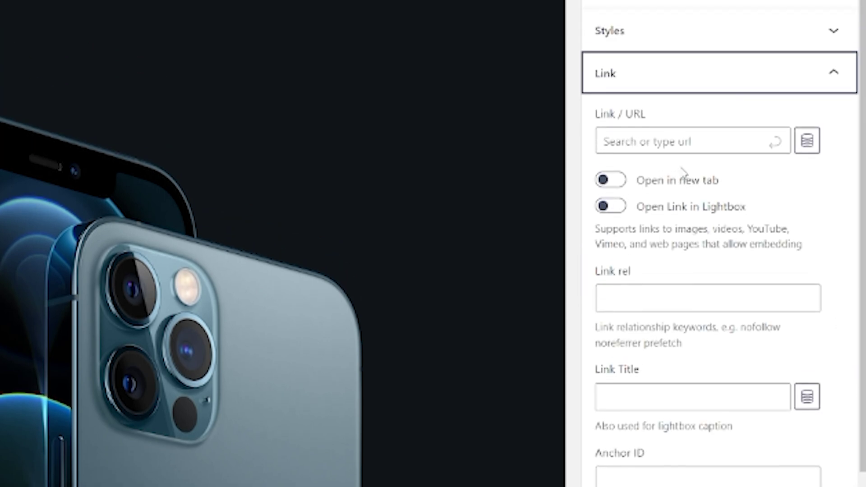
pyautogui.click(660, 141)
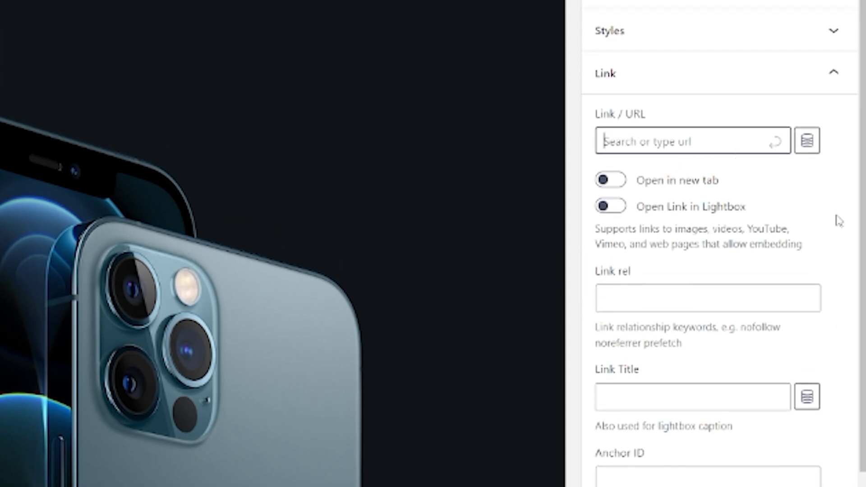
pyautogui.hotkey('ctrl', 'v')
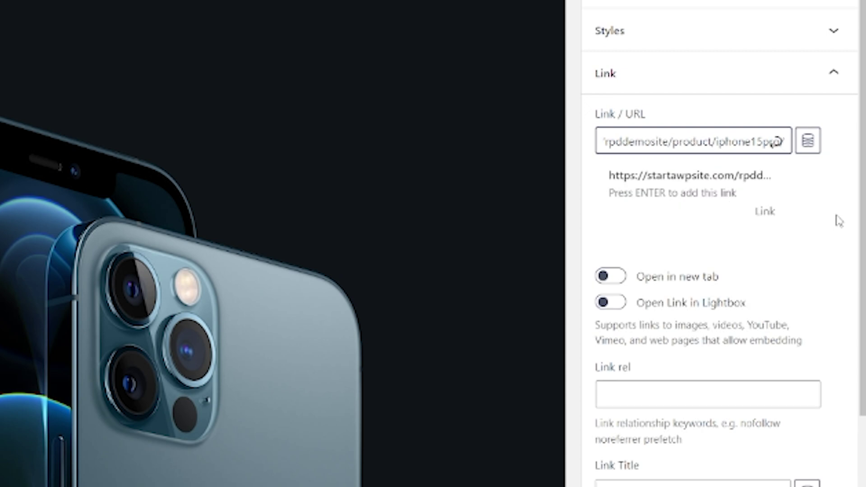
pyautogui.click(764, 221)
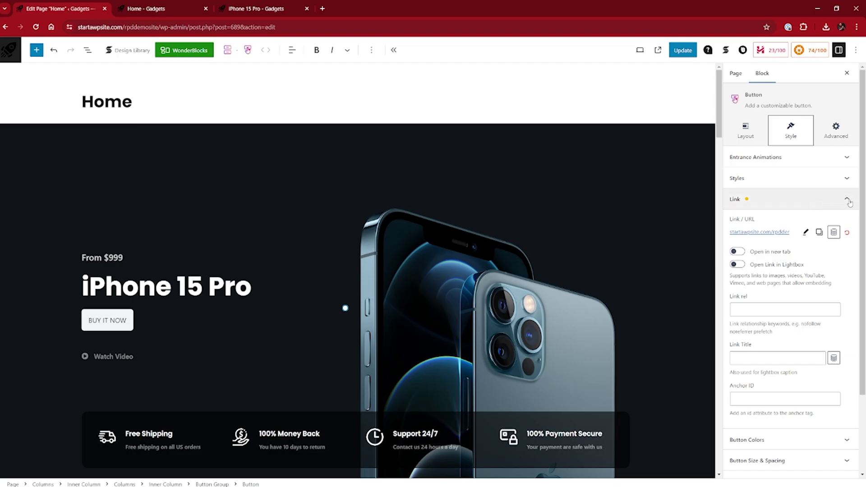
# Adjust the button block's minimum height and stretch its maximum content width to 1500.
pyautogui.click(849, 201)
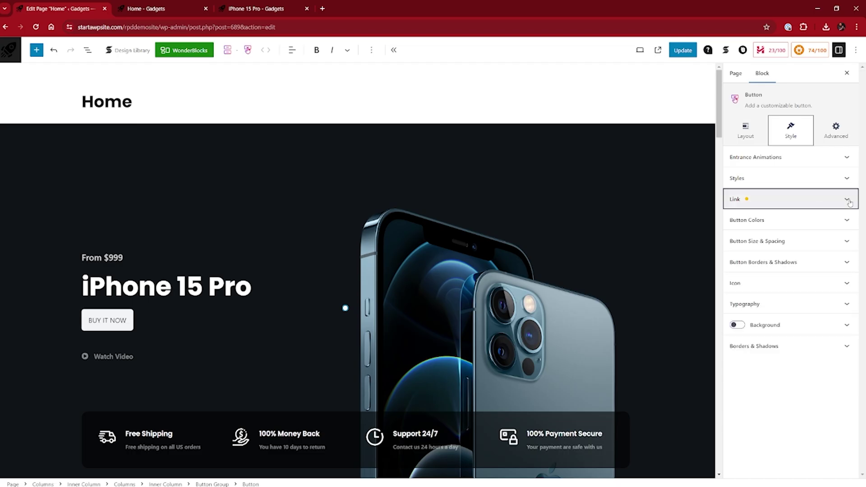
pyautogui.click(749, 135)
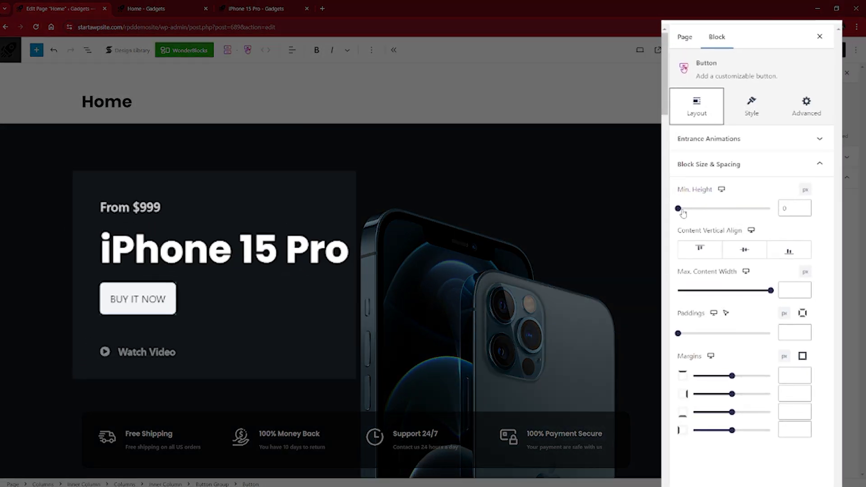
pyautogui.moveTo(661, 209)
pyautogui.mouseDown()
pyautogui.moveTo(677, 207)
pyautogui.moveTo(660, 207)
pyautogui.mouseUp()
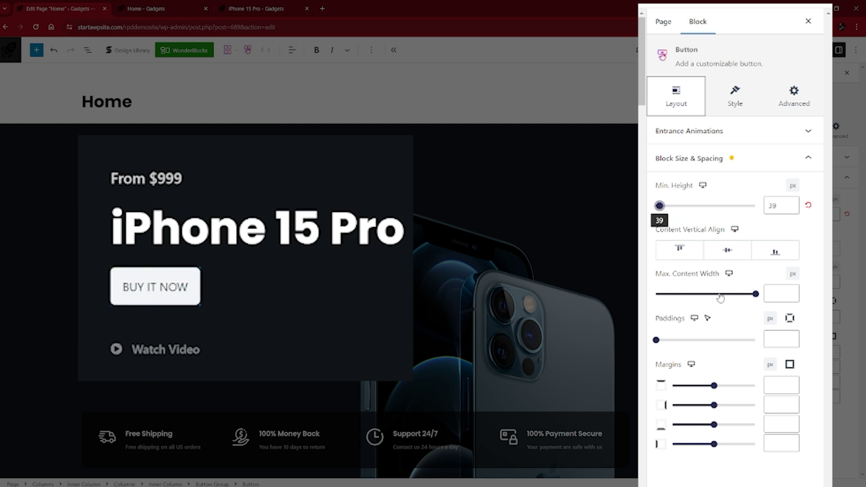
pyautogui.moveTo(711, 299); pyautogui.dragTo(765, 293)
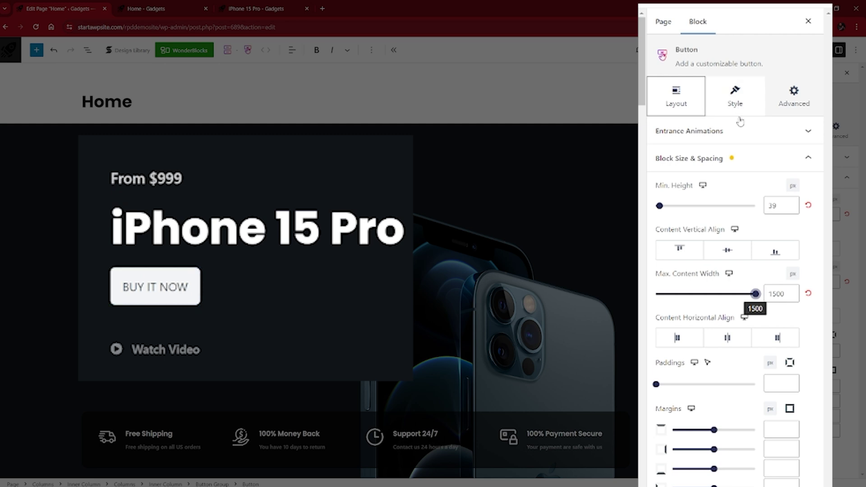
# Give the button a Fade In Bottom entrance animation with a 150ms delay.
pyautogui.click(743, 138)
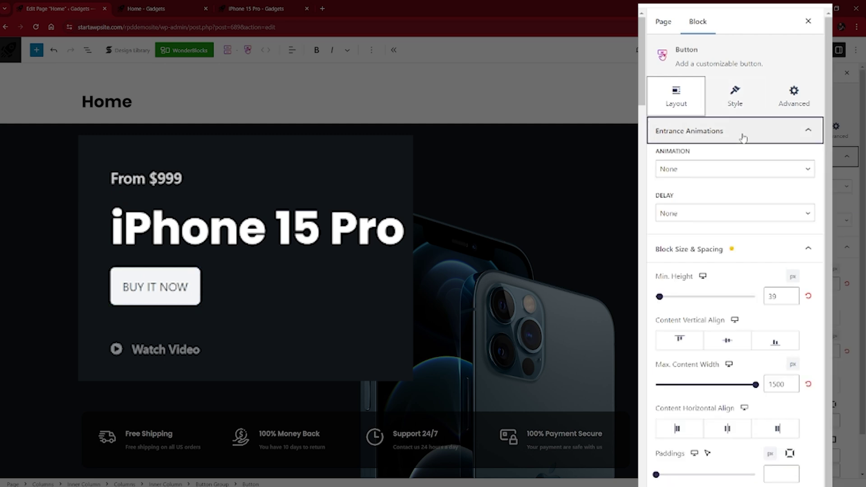
pyautogui.click(731, 170)
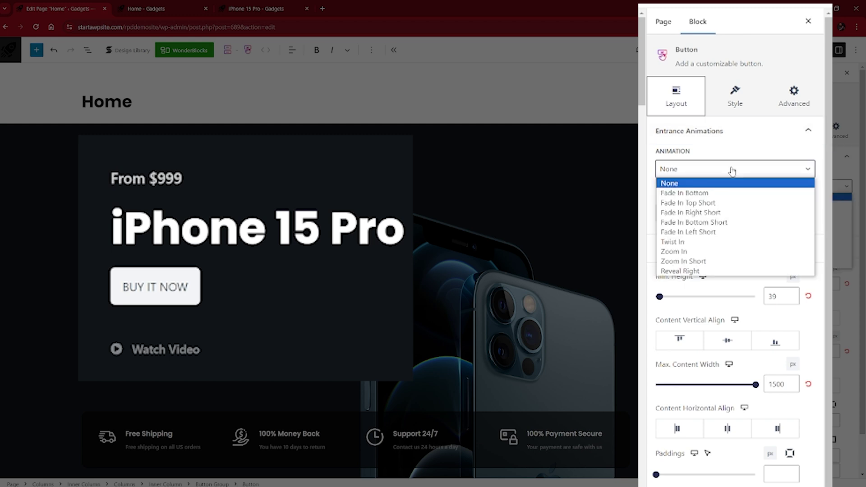
pyautogui.click(715, 194)
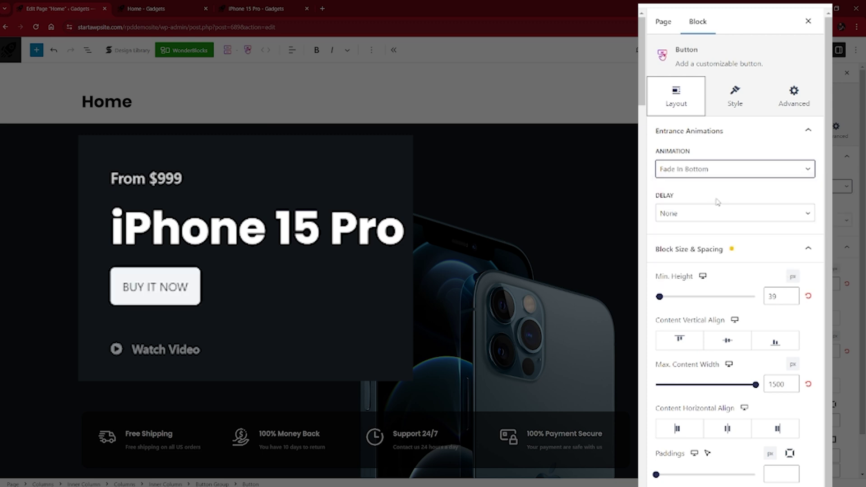
pyautogui.click(714, 216)
pyautogui.click(712, 216)
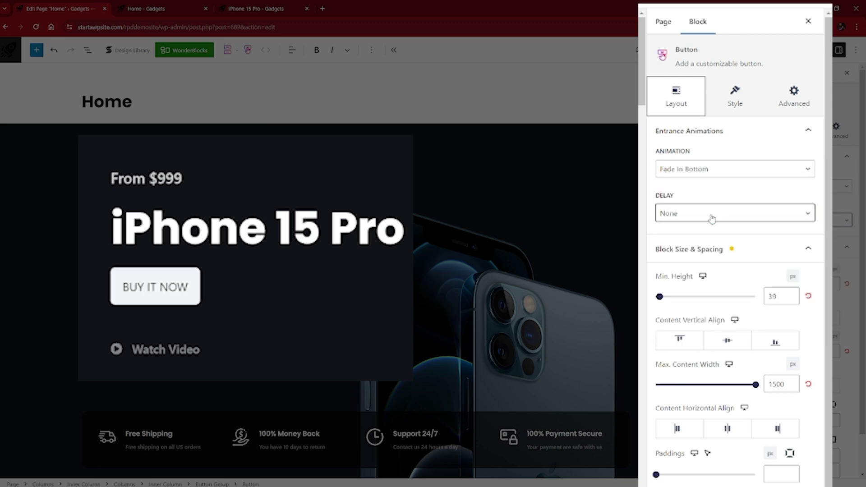
pyautogui.click(711, 218)
pyautogui.click(707, 247)
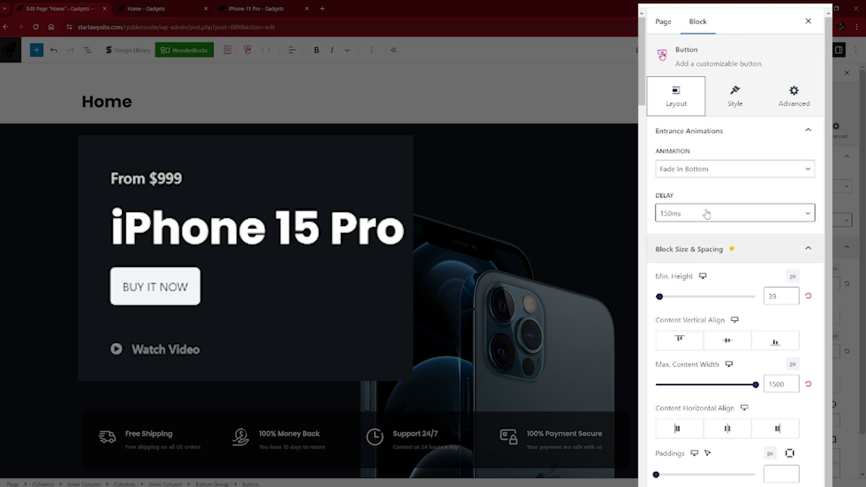
pyautogui.click(726, 99)
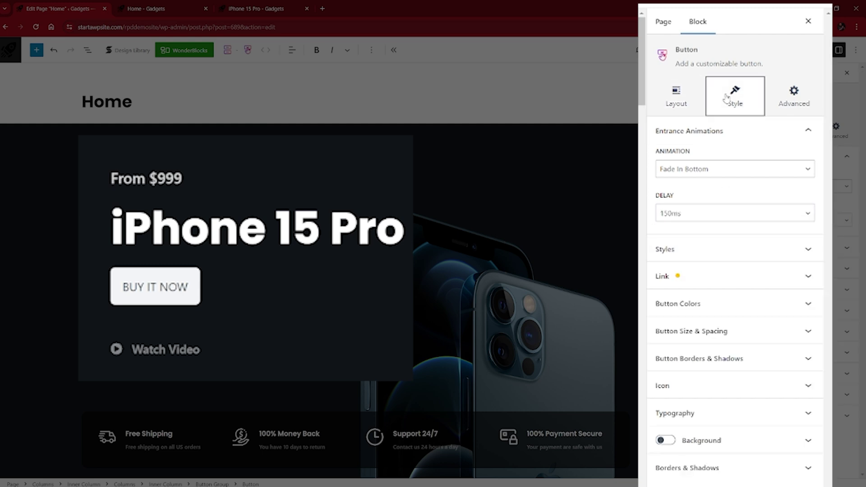
# Compare the button styles and settle on the outlined Ghost style.
pyautogui.click(703, 256)
pyautogui.scroll(-1, 703, 256)
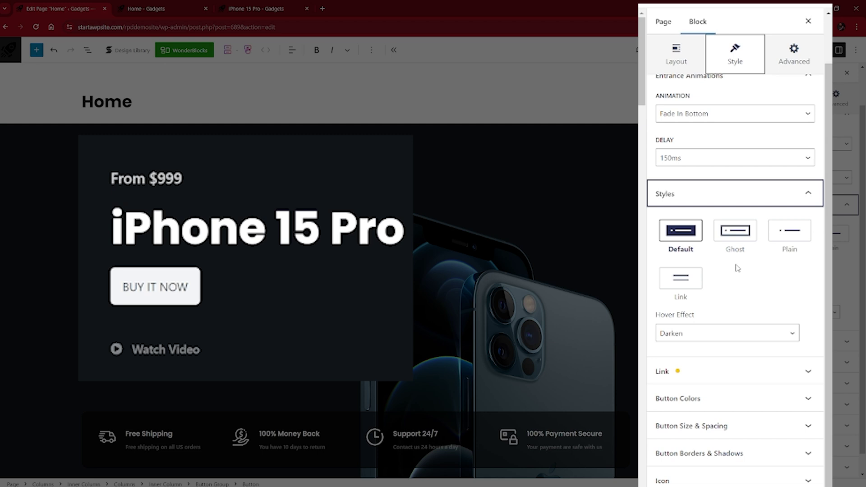
pyautogui.click(737, 236)
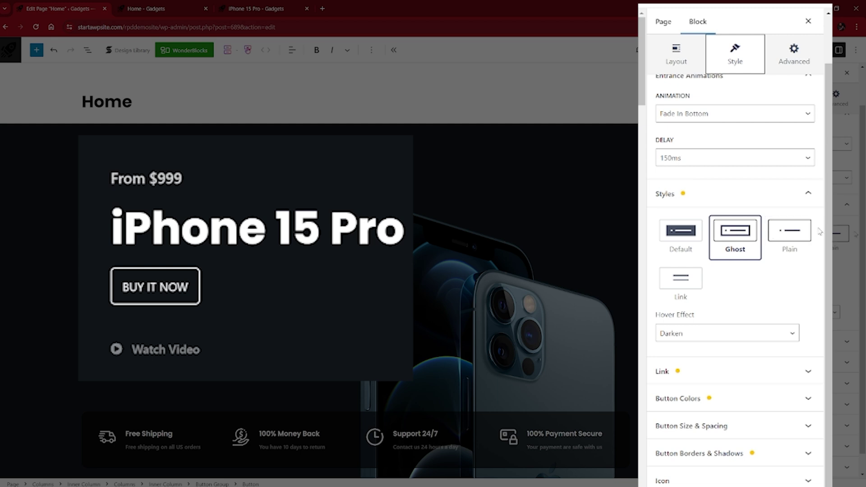
pyautogui.click(797, 235)
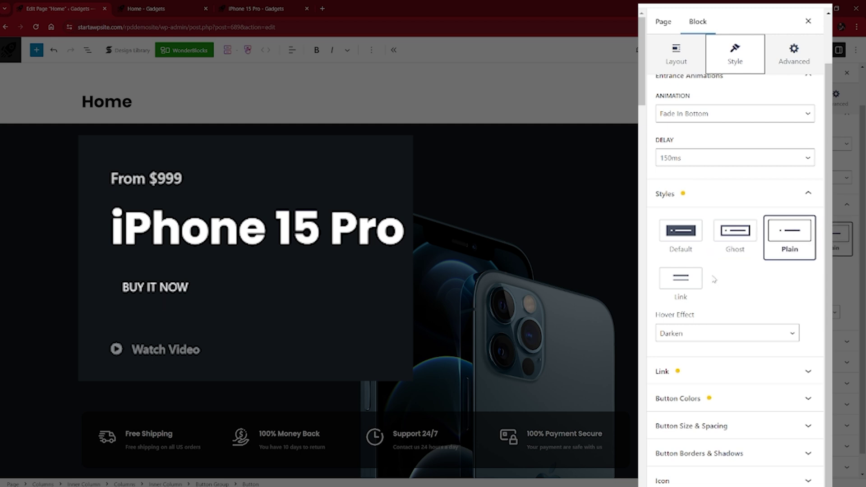
pyautogui.click(687, 280)
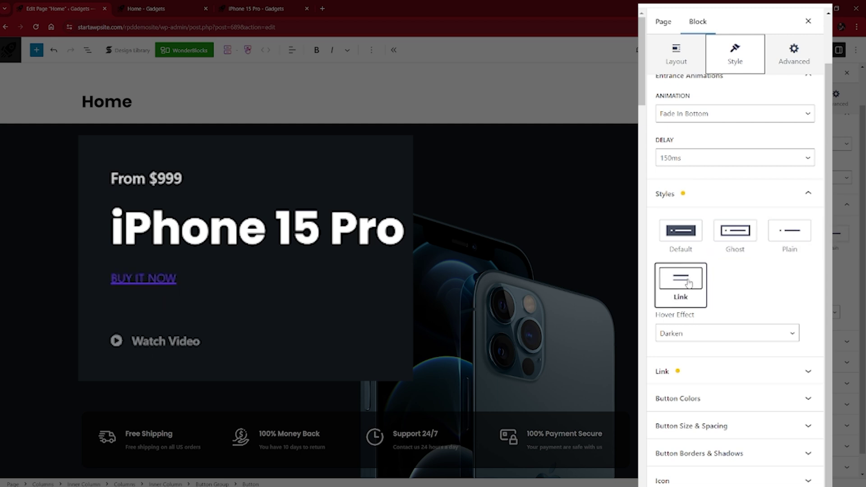
pyautogui.click(730, 247)
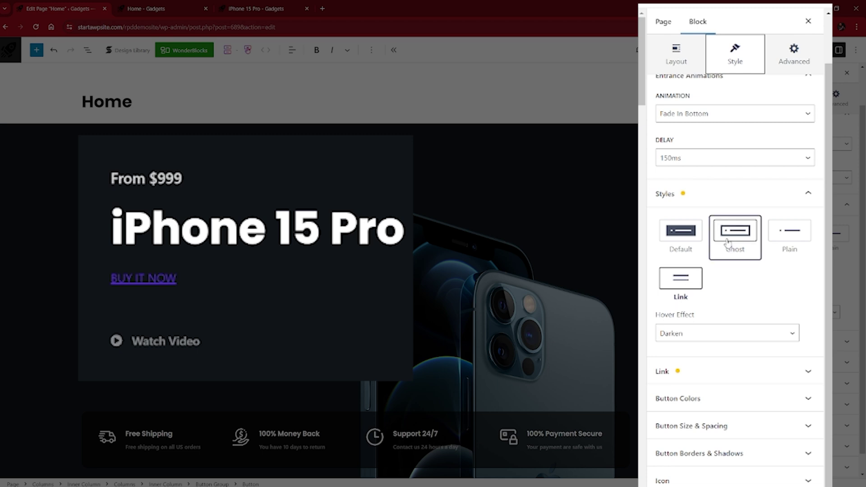
pyautogui.scroll(-1, 763, 273)
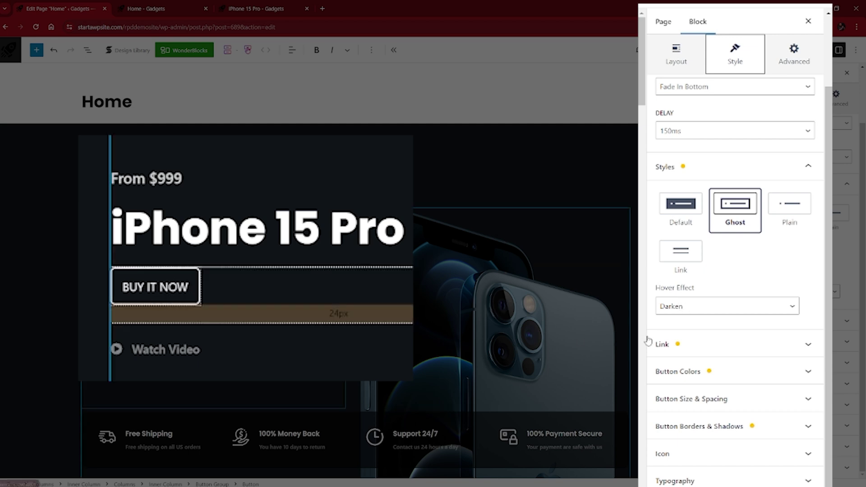
# Set the button's hover effect to Lift More.
pyautogui.click(667, 306)
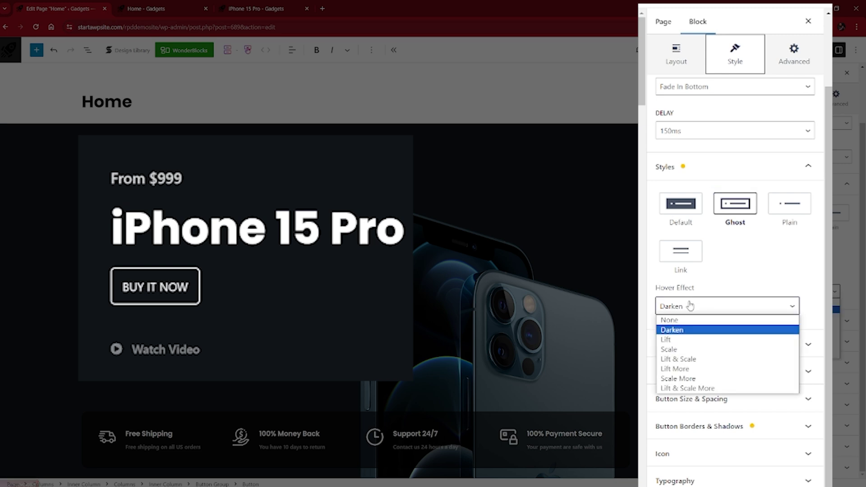
pyautogui.click(681, 339)
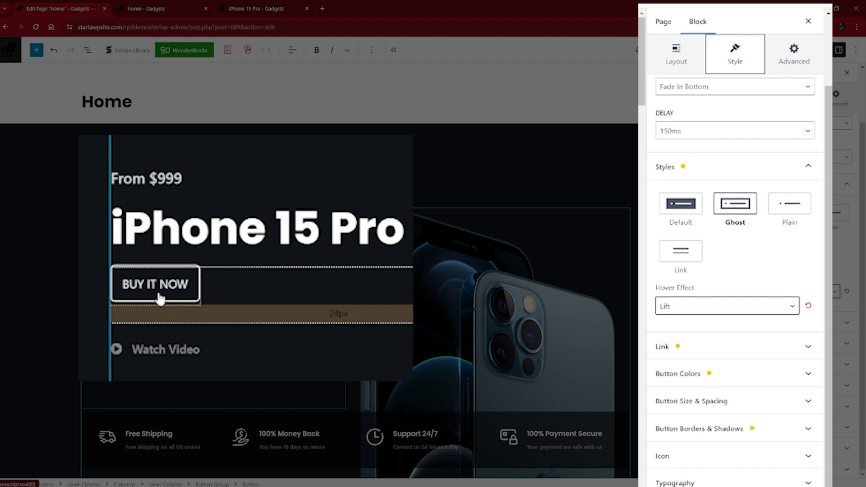
pyautogui.click(674, 306)
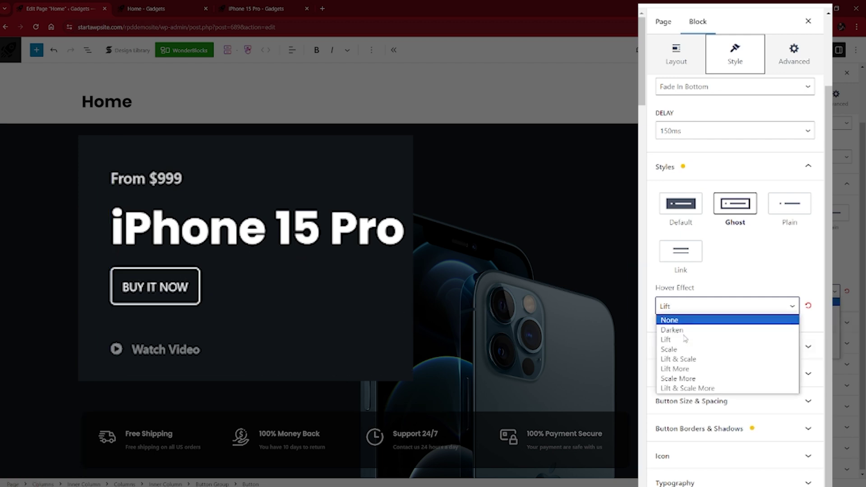
pyautogui.click(683, 369)
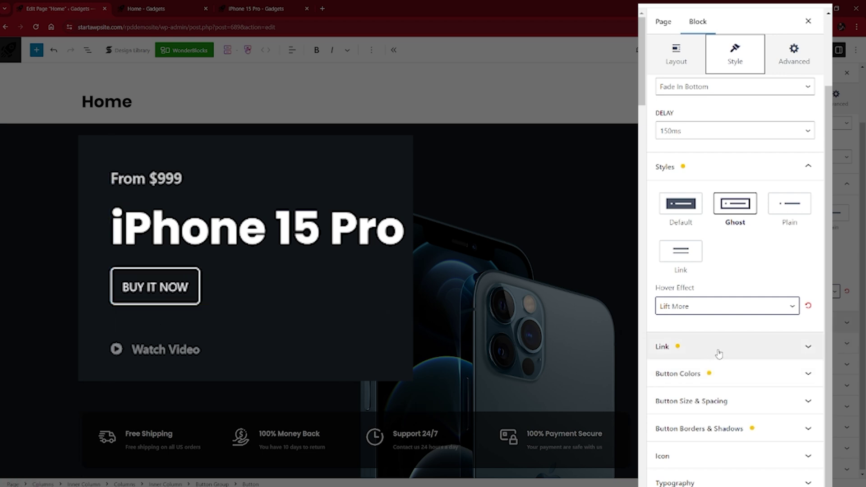
pyautogui.click(729, 376)
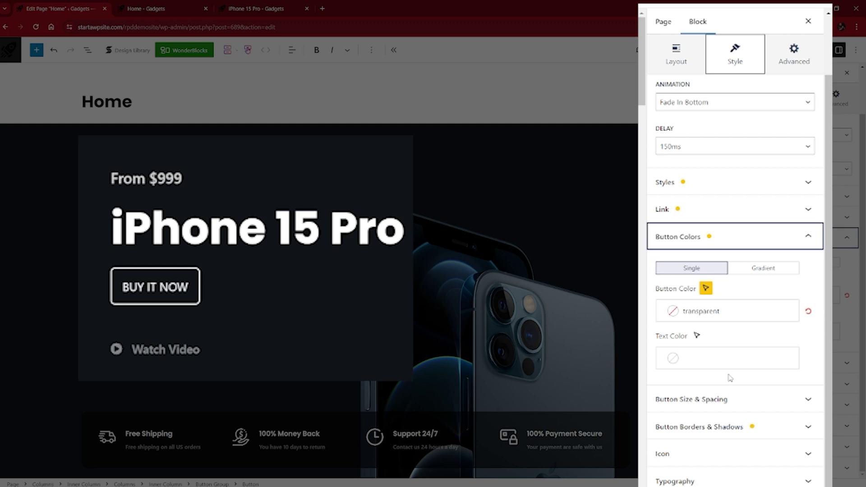
pyautogui.click(737, 402)
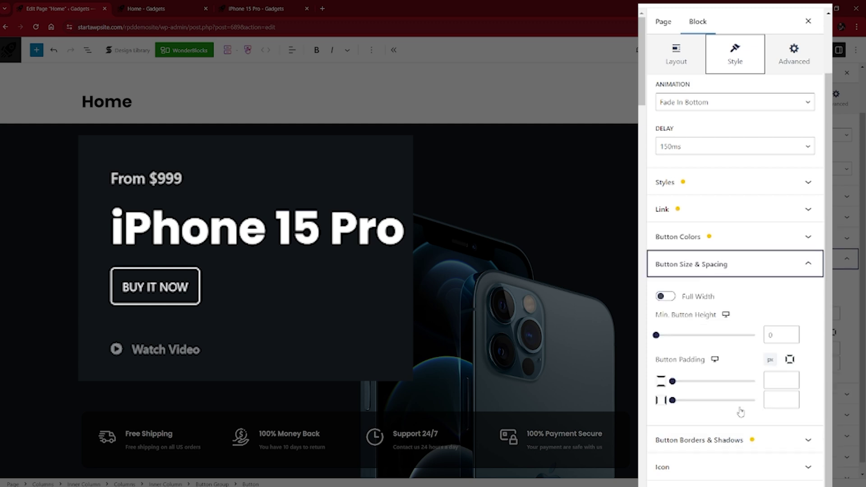
pyautogui.click(756, 270)
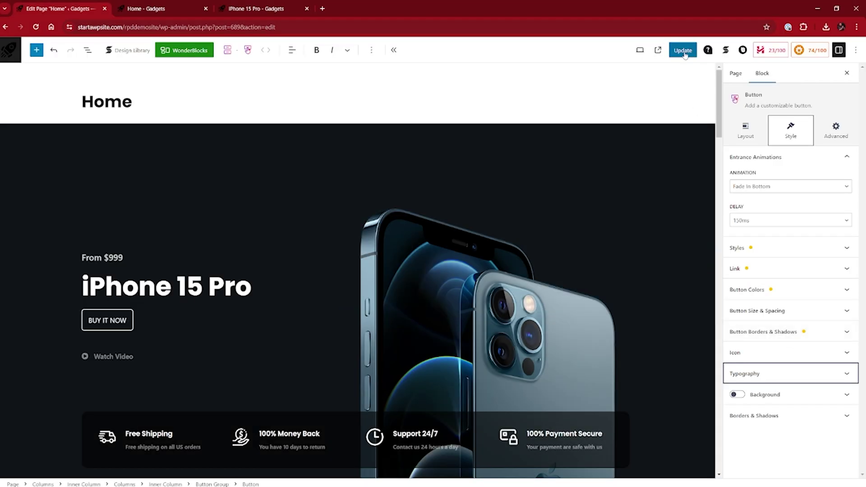
# Update the Home page, reload the live site and test where BUY IT NOW leads.
pyautogui.click(684, 51)
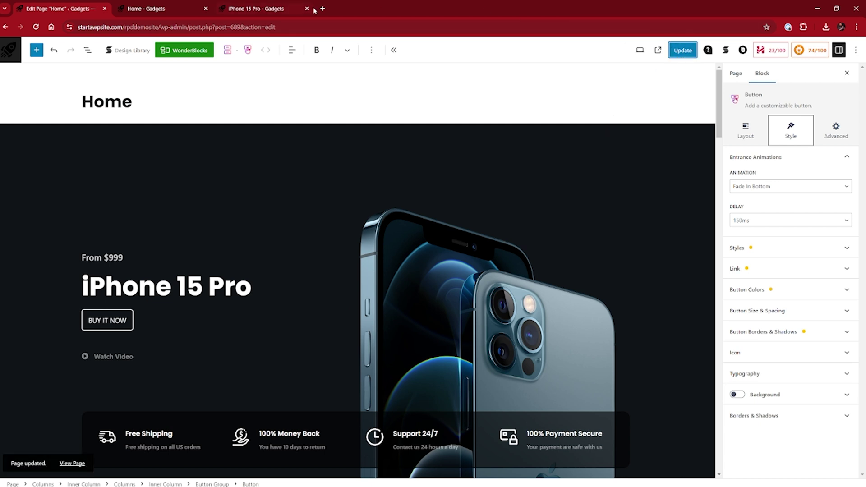
pyautogui.click(169, 9)
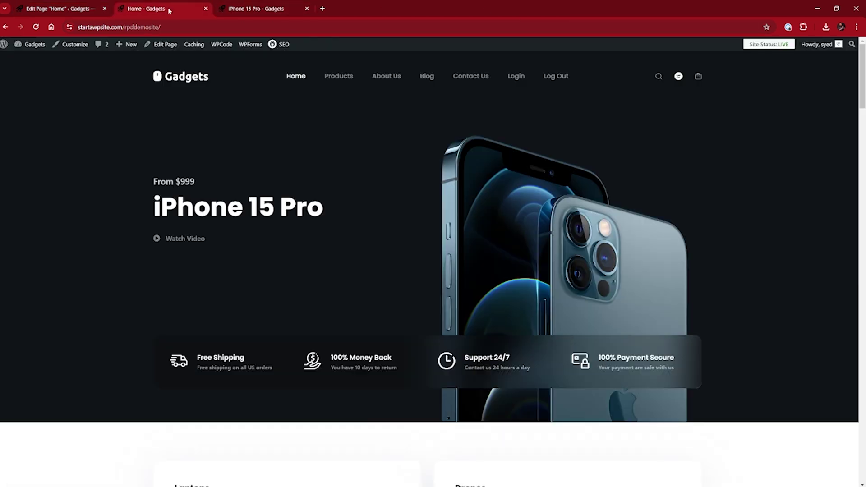
pyautogui.click(197, 27)
pyautogui.press('Return')
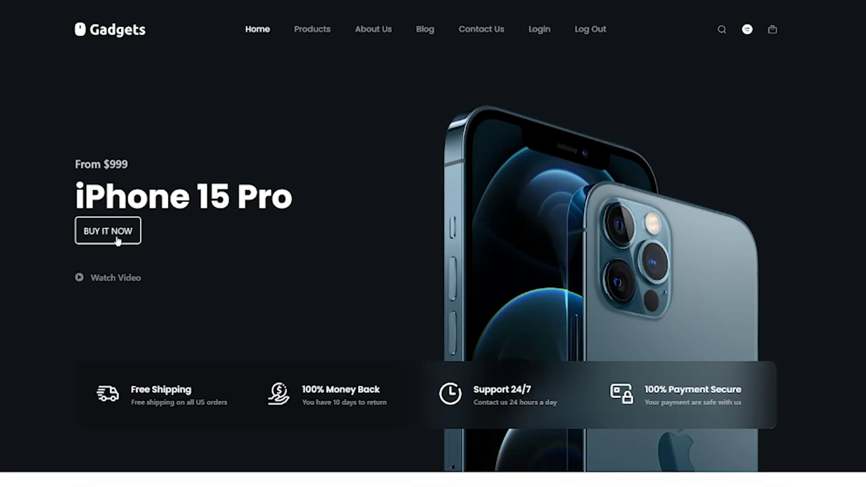
pyautogui.click(117, 240)
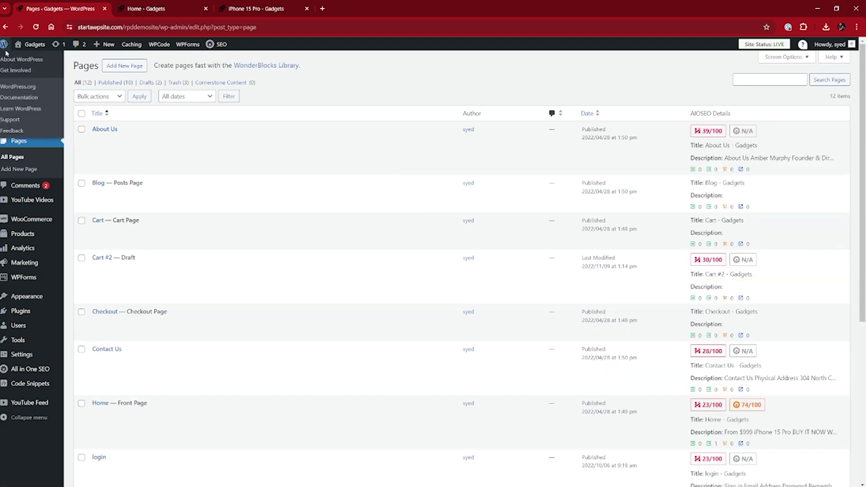
# From Posts > All Posts, open the VR Kits and Goggles 2024 guide in the editor.
pyautogui.moveTo(119, 167)
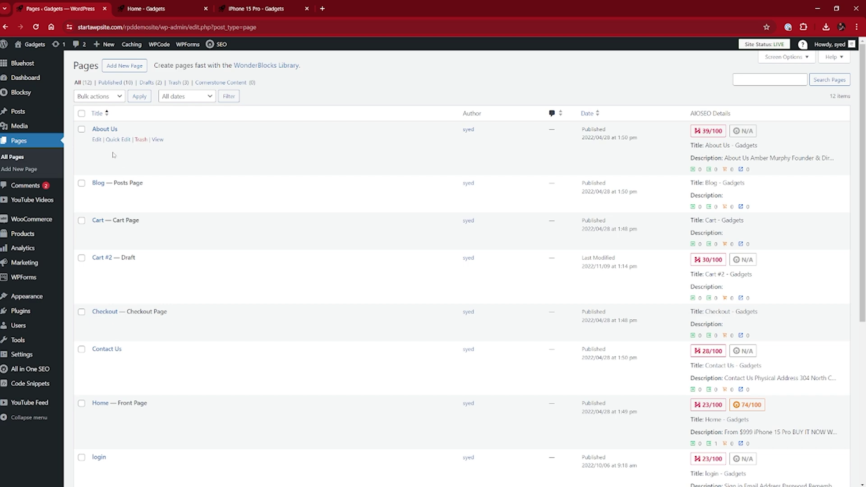
pyautogui.moveTo(32, 78)
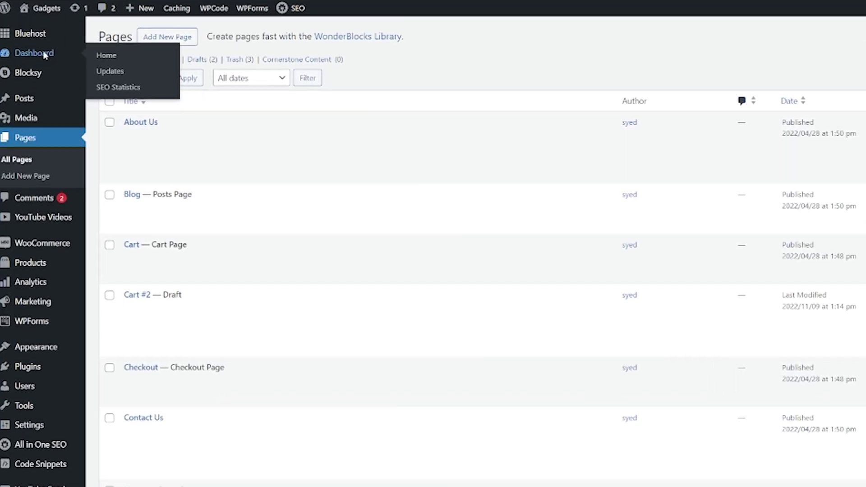
pyautogui.click(46, 54)
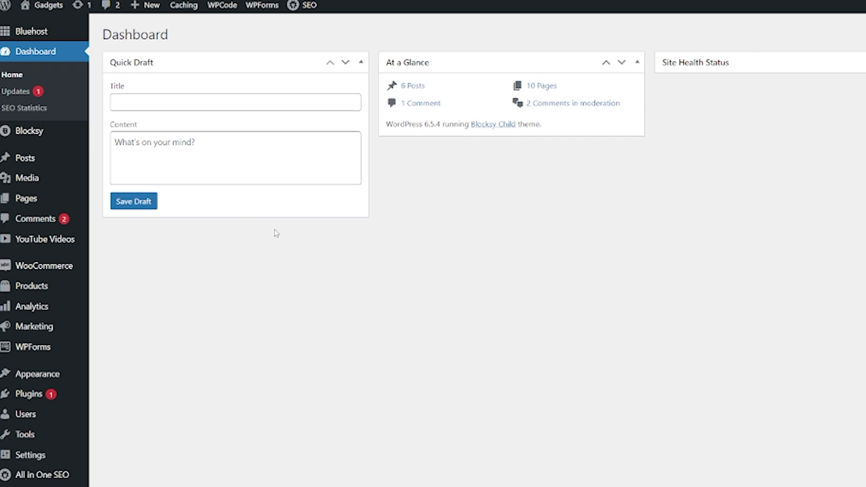
pyautogui.moveTo(54, 164)
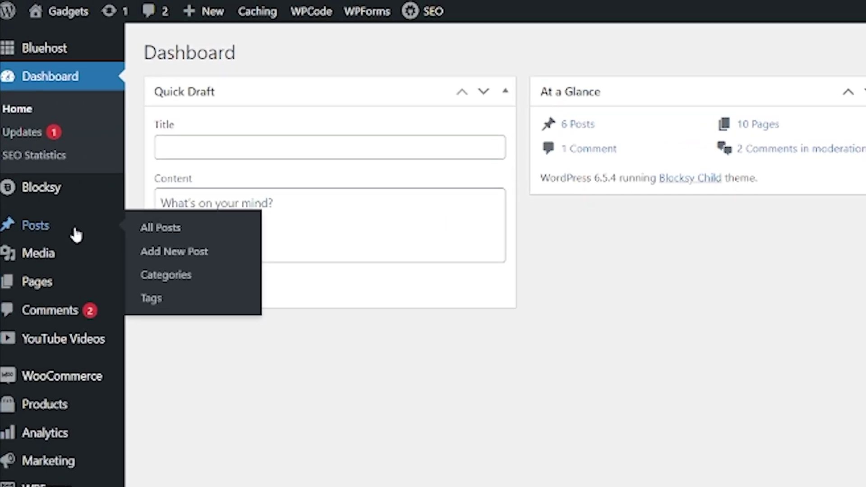
pyautogui.click(161, 228)
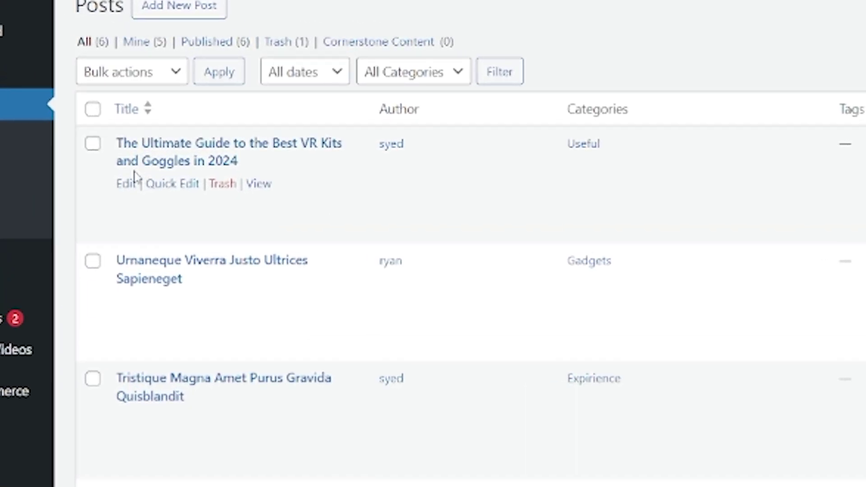
pyautogui.click(135, 192)
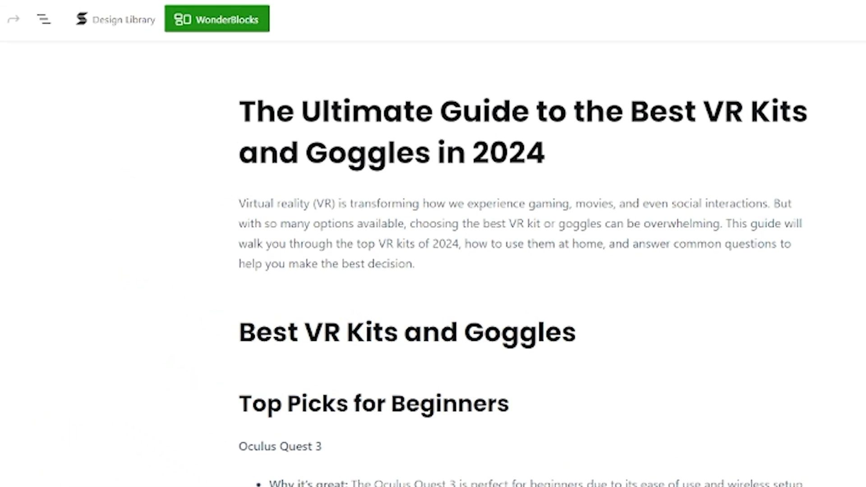
# Clear a 'button' block search and start an empty block after the intro paragraph.
pyautogui.click(76, 28)
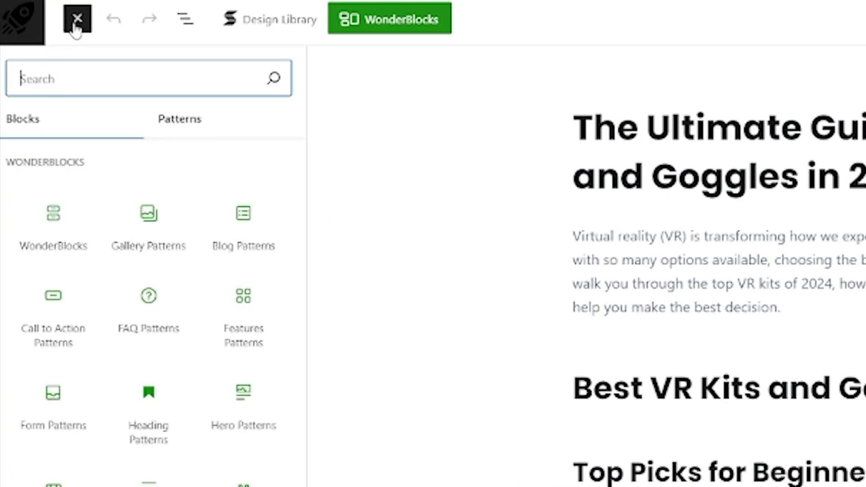
pyautogui.write('BUTO')
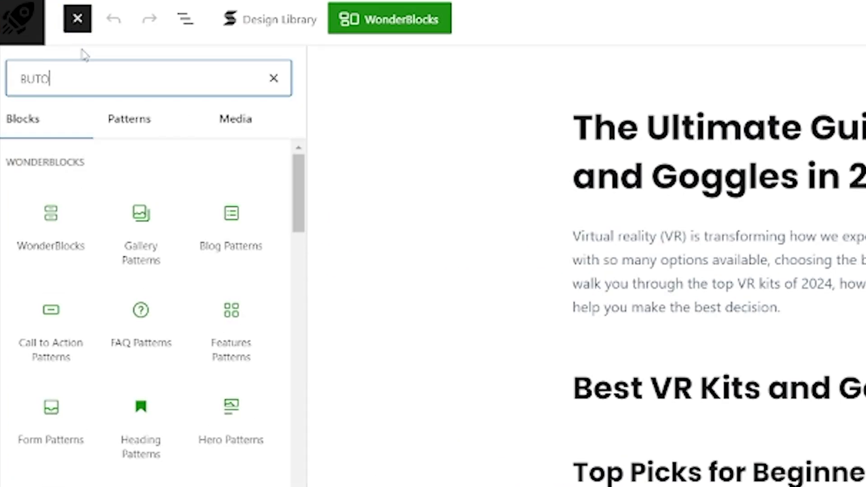
pyautogui.press('BackSpace')
pyautogui.write('TON')
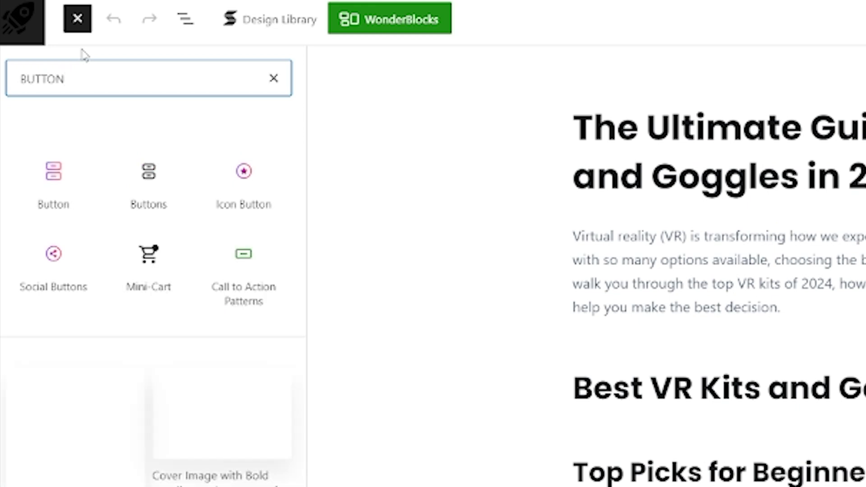
pyautogui.moveTo(85, 203)
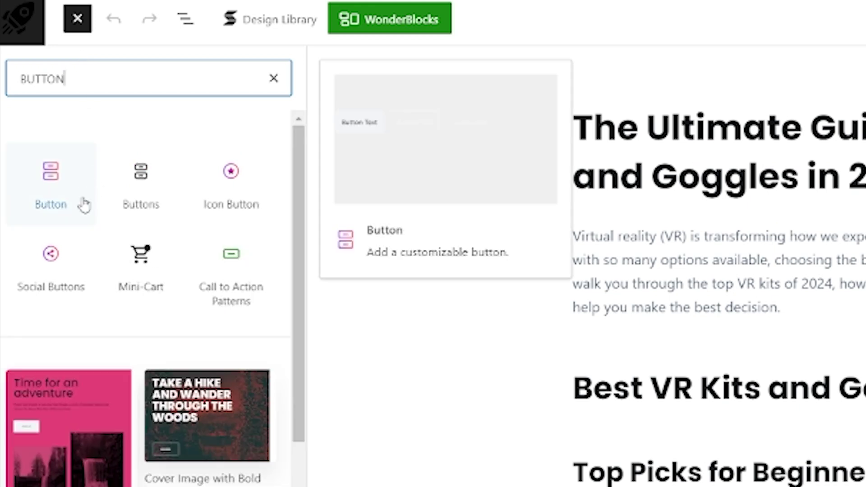
pyautogui.click(274, 79)
pyautogui.click(859, 309)
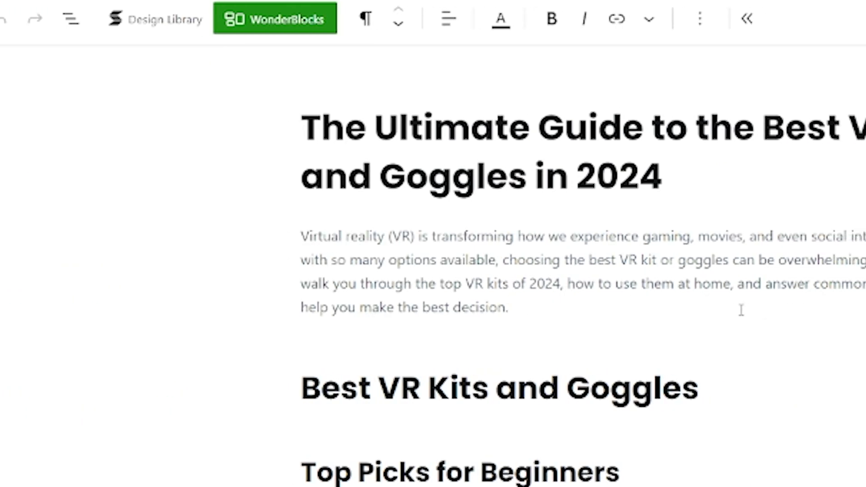
pyautogui.press('Return')
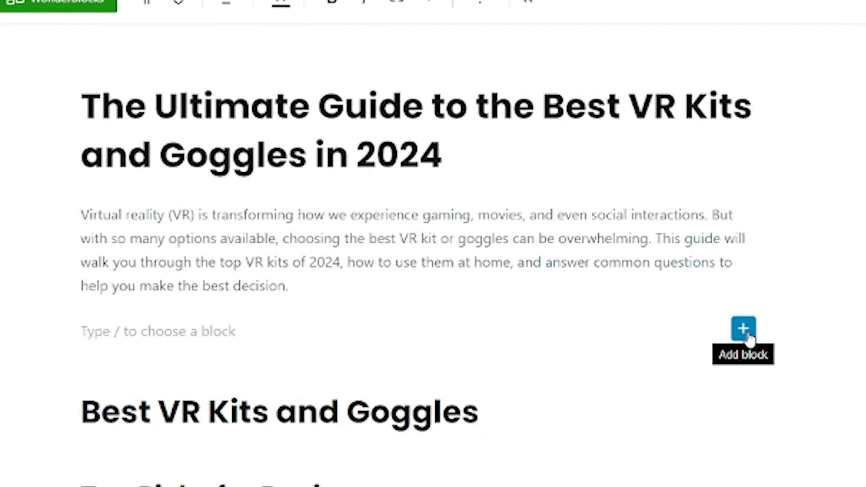
# Insert a Button block under the intro reading 'CHECK OUT THE VIDEO ON YOUTUBE', then select it.
pyautogui.click(745, 332)
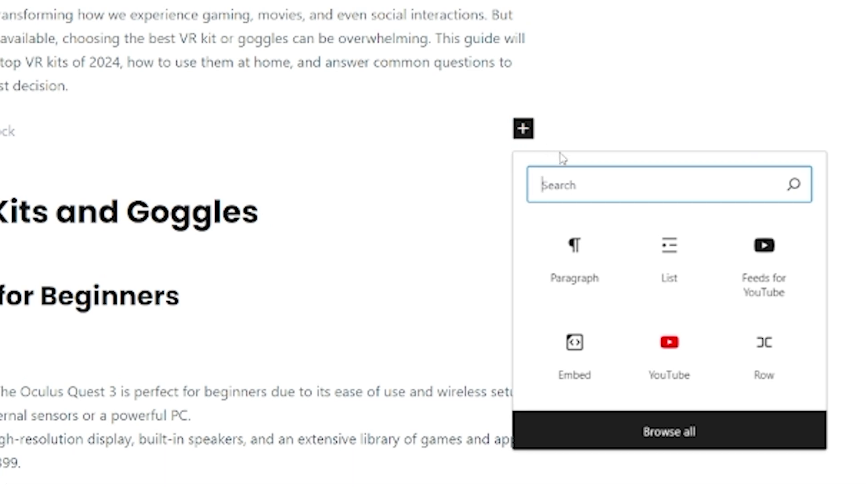
pyautogui.write('BUTTON')
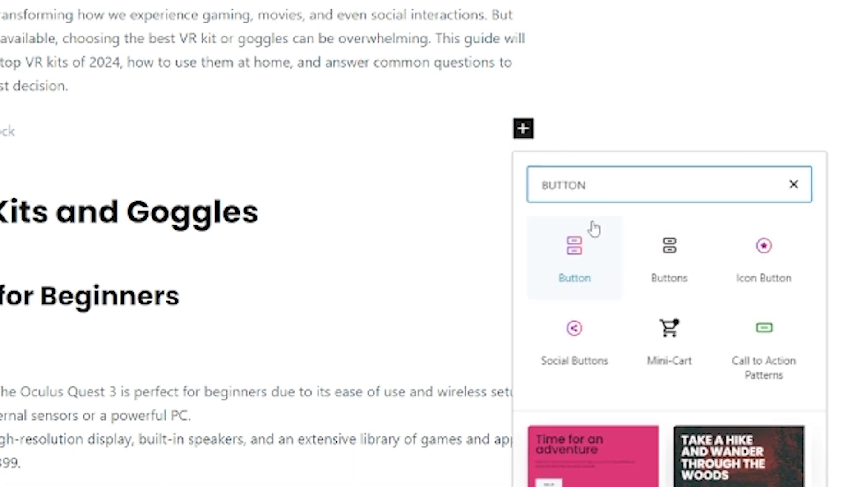
pyautogui.click(578, 258)
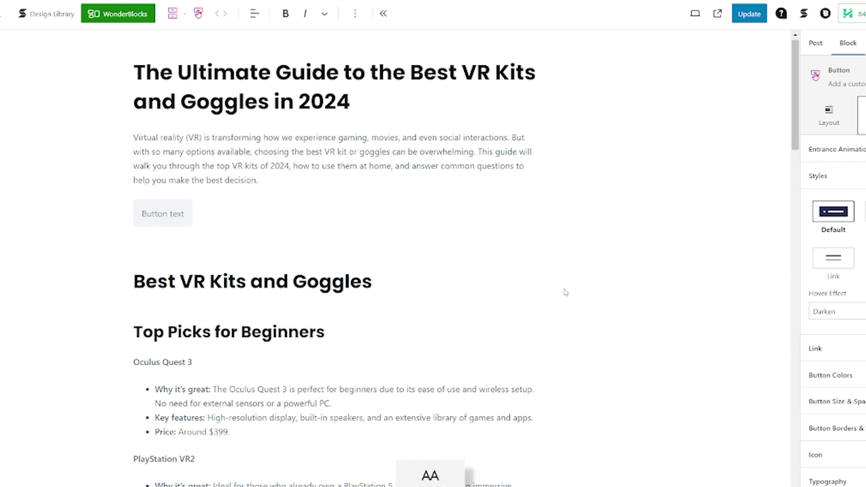
pyautogui.write('CHECK')
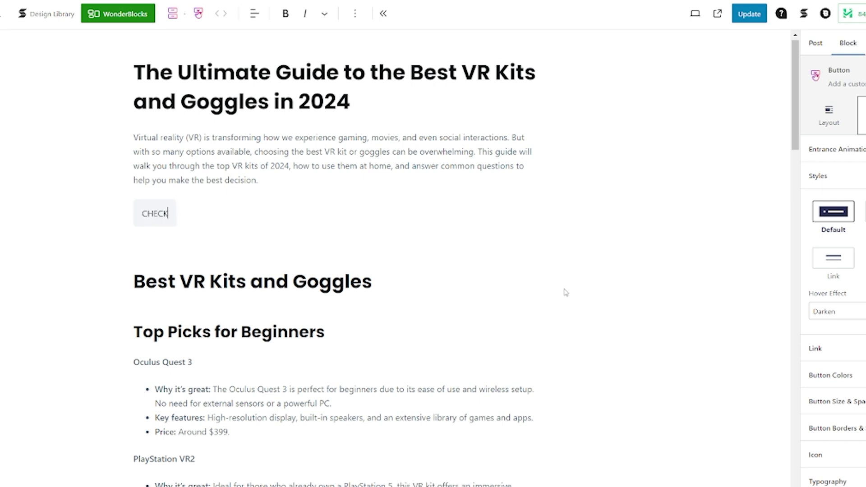
pyautogui.write(' OUT THE VIDEO')
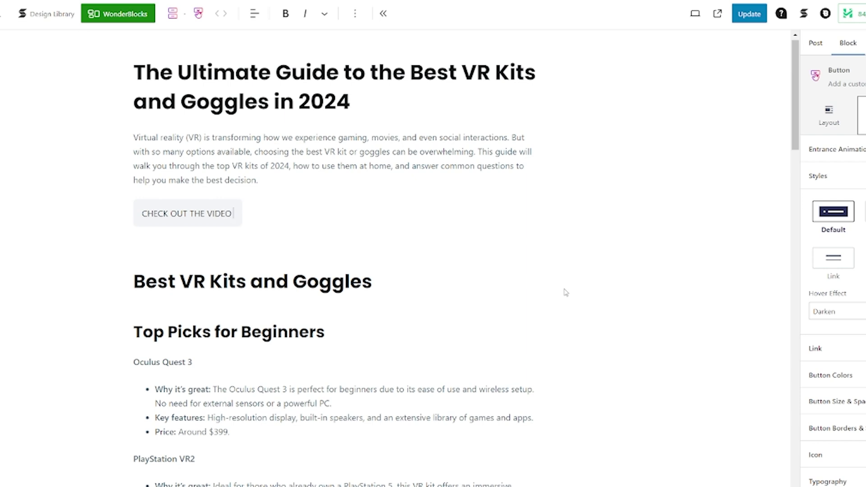
pyautogui.write(' ON YOUTUBE')
pyautogui.click(561, 291)
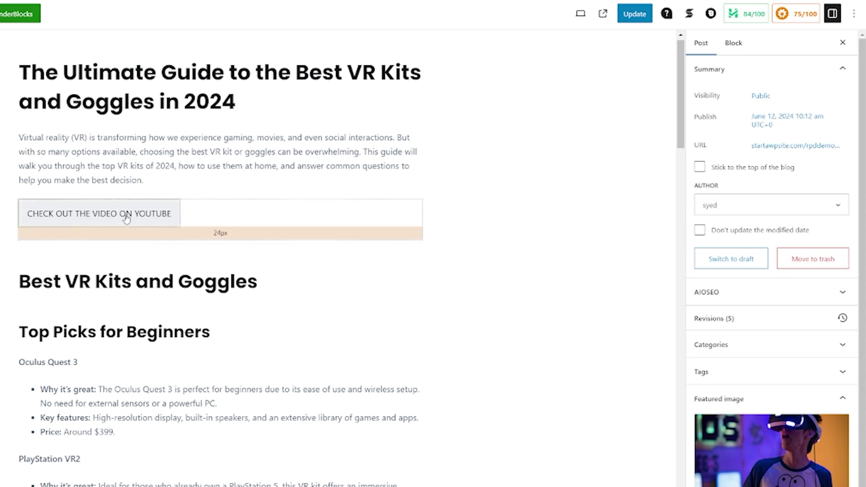
pyautogui.click(126, 219)
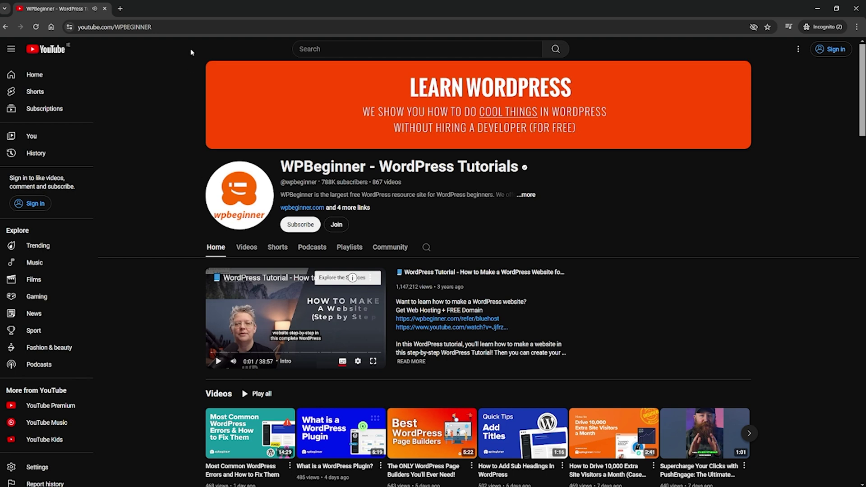
# Select the WPBeginner YouTube channel page's URL in the address bar.
pyautogui.click(172, 27)
pyautogui.hotkey('ctrl', 'c')
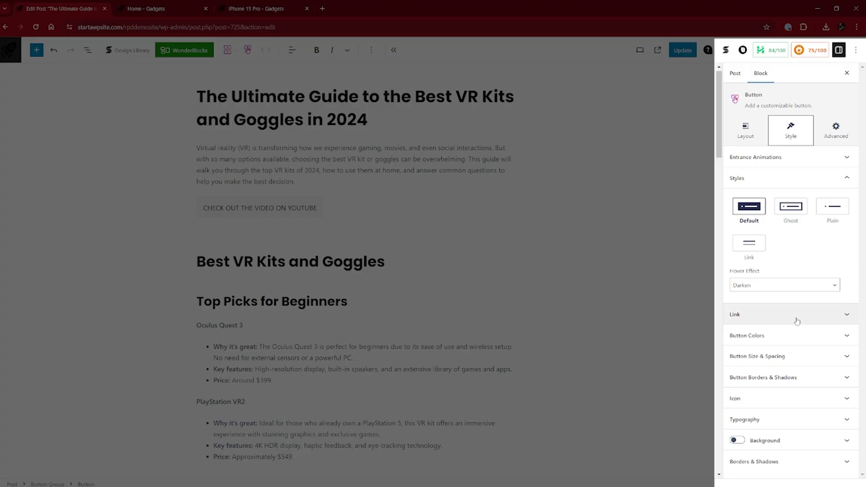
# Link the button to the pasted WPBeginner YouTube channel URL.
pyautogui.click(796, 319)
pyautogui.click(757, 231)
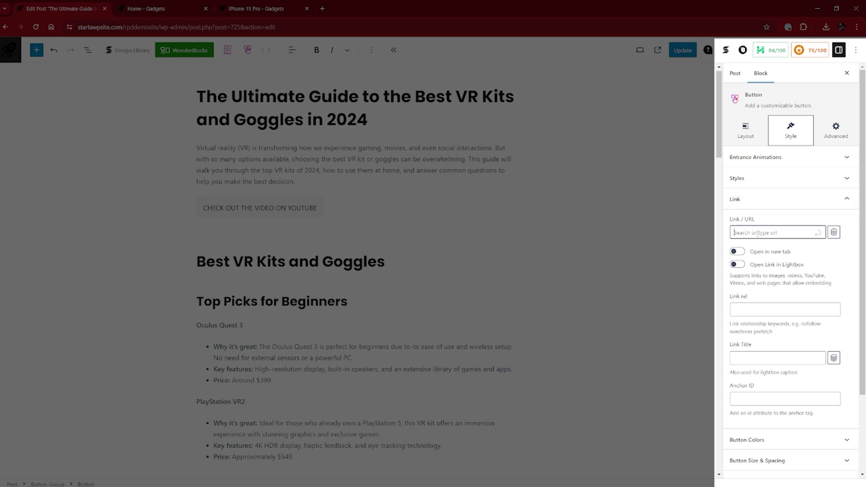
pyautogui.hotkey('ctrl', 'v')
pyautogui.press('Return')
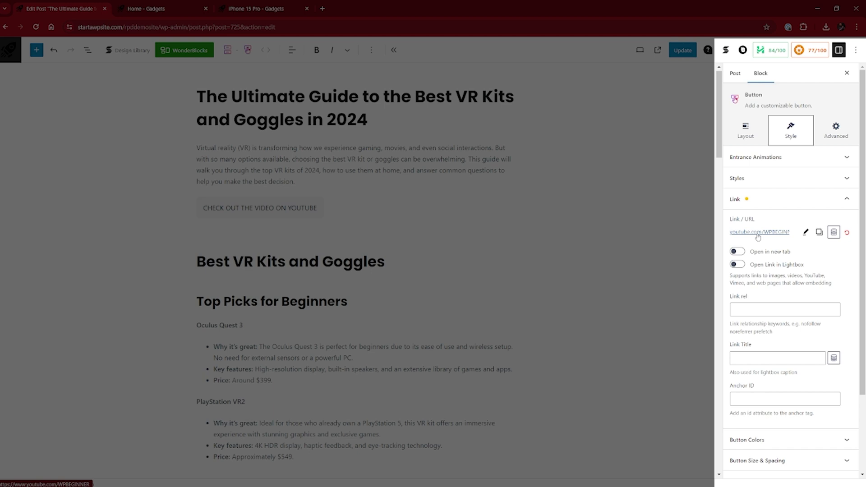
# Preview the Ghost, Plain and Link button styles, then keep Default.
pyautogui.click(768, 181)
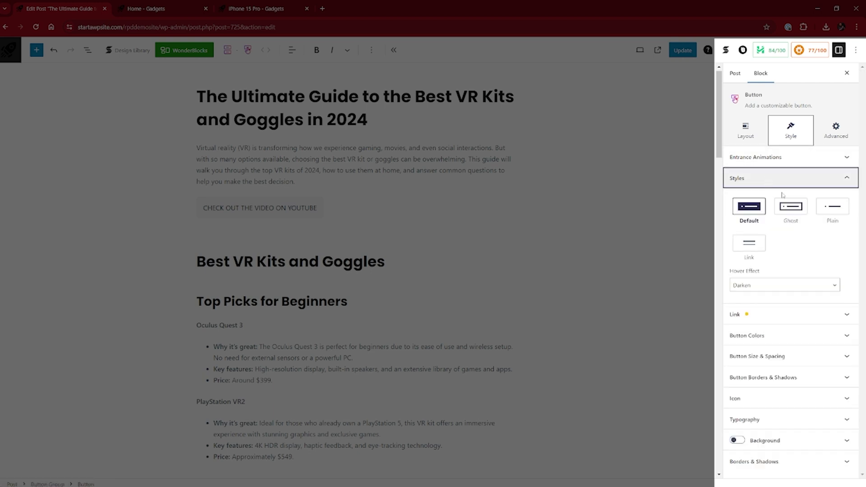
pyautogui.click(791, 208)
pyautogui.click(827, 218)
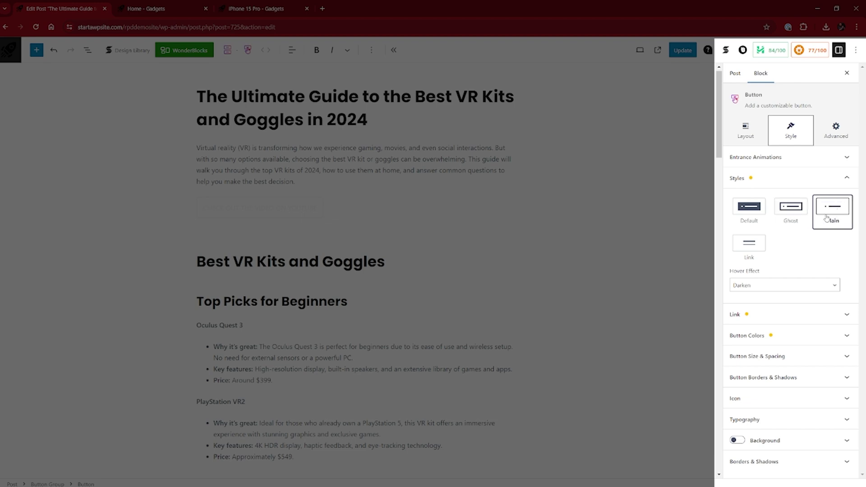
pyautogui.click(749, 244)
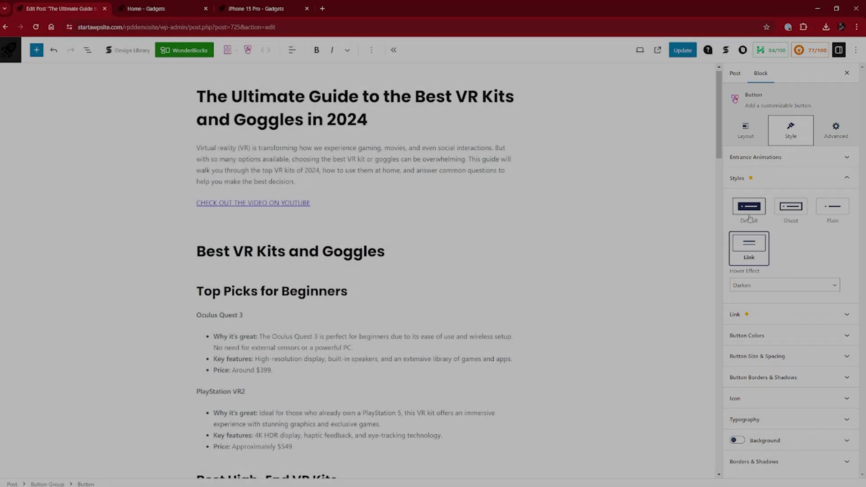
pyautogui.click(750, 216)
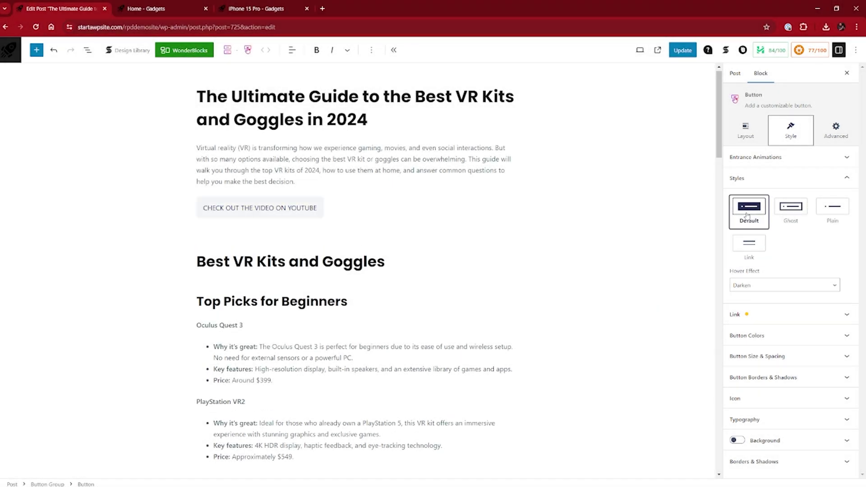
# Try a dark slate background colour on the button, then undo it.
pyautogui.click(785, 336)
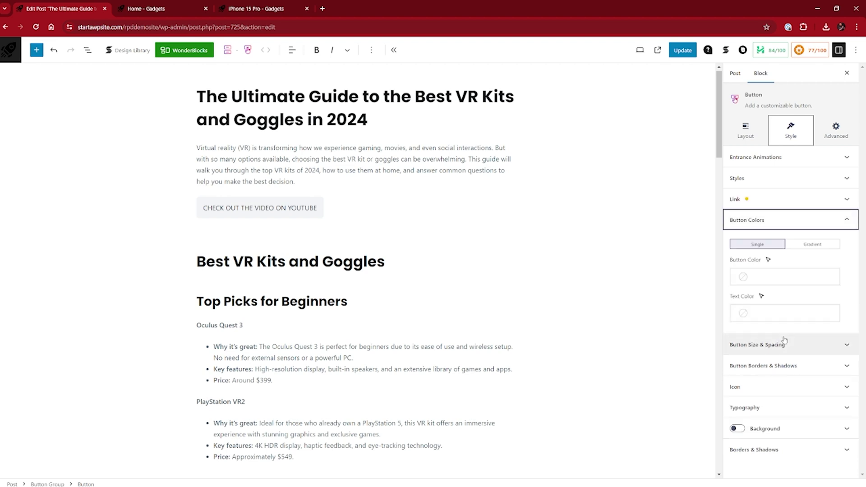
pyautogui.click(758, 277)
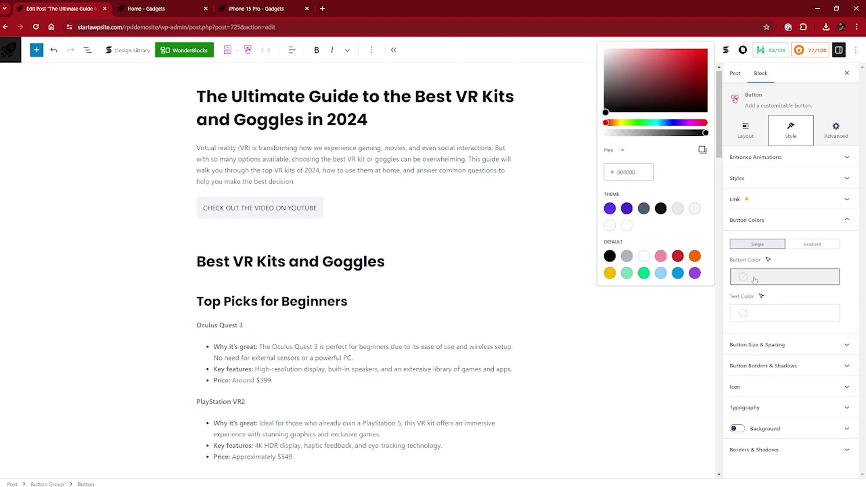
pyautogui.click(643, 208)
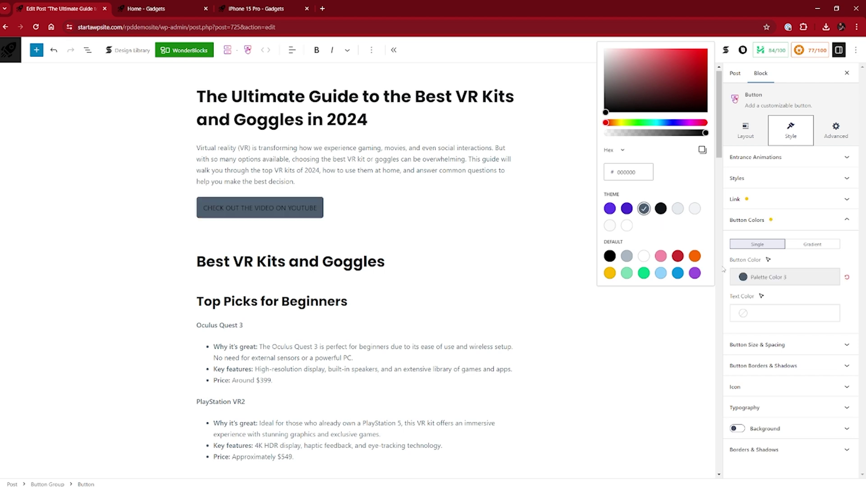
pyautogui.hotkey('ctrl', 'z')
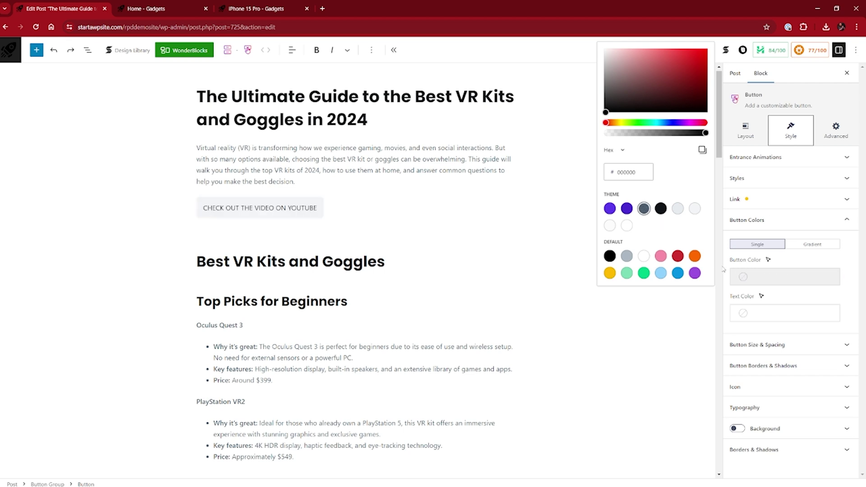
pyautogui.click(723, 269)
# Update the post and open the VR guide from the Gadgets Blog page to view the button.
pyautogui.click(680, 50)
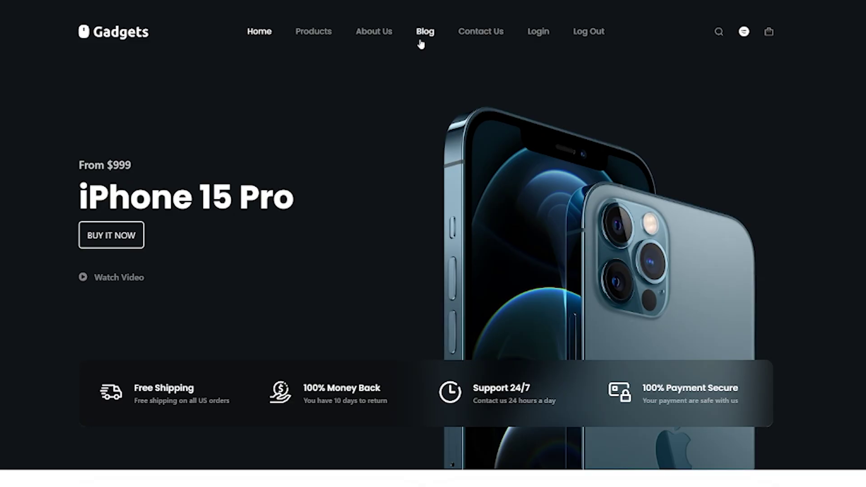
pyautogui.click(421, 44)
pyautogui.scroll(-3, 189, 164)
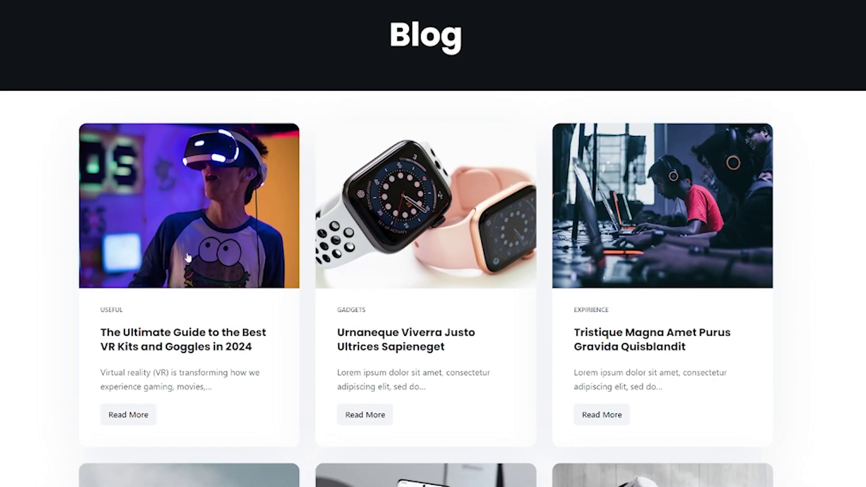
pyautogui.click(188, 257)
pyautogui.scroll(-4, 189, 257)
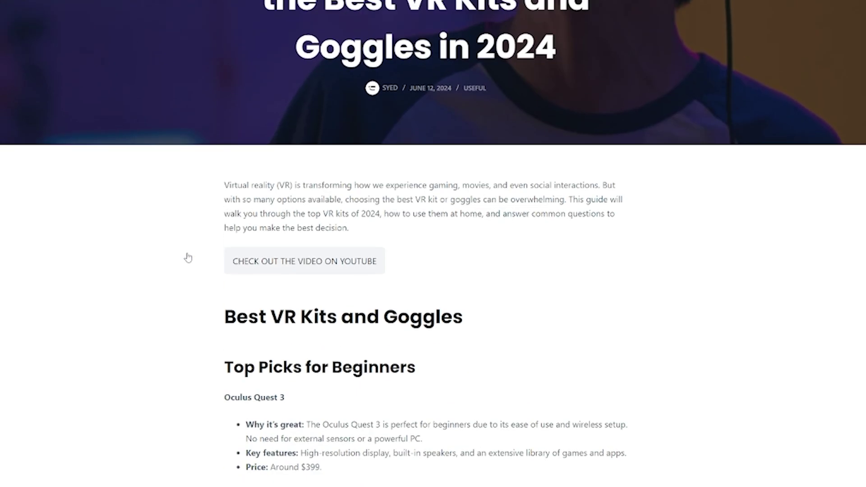
pyautogui.scroll(2, 188, 258)
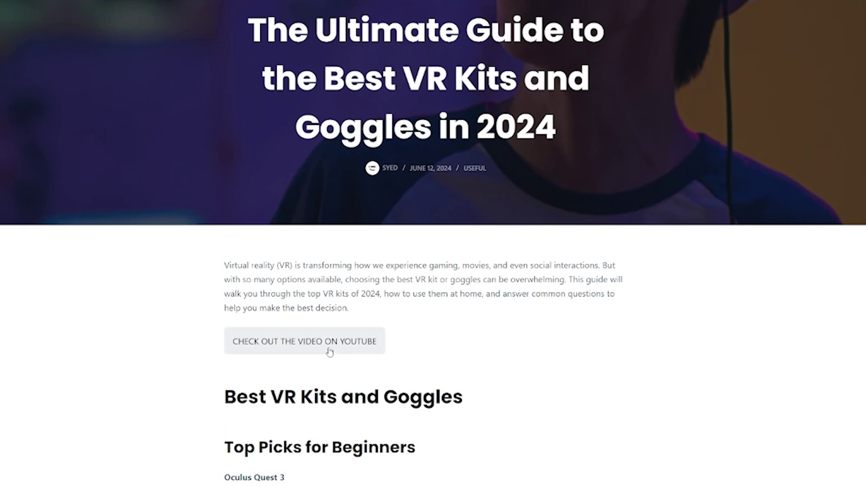